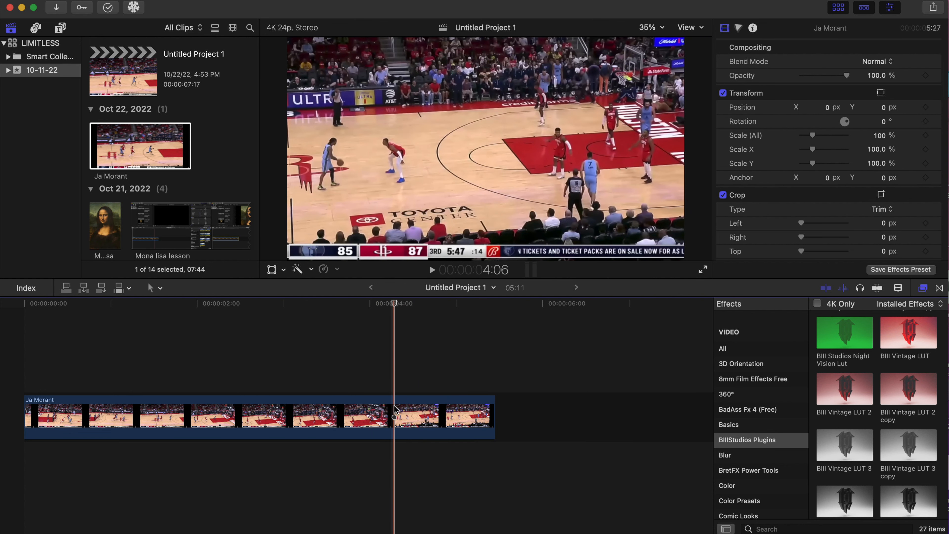
Split the Ja Morant clip at 4:06 and delete the part after the cut
{"action": "left_click", "coordinate": [394, 411]}
{"action": "key", "text": "super+b"}
{"action": "left_click", "coordinate": [425, 410]}
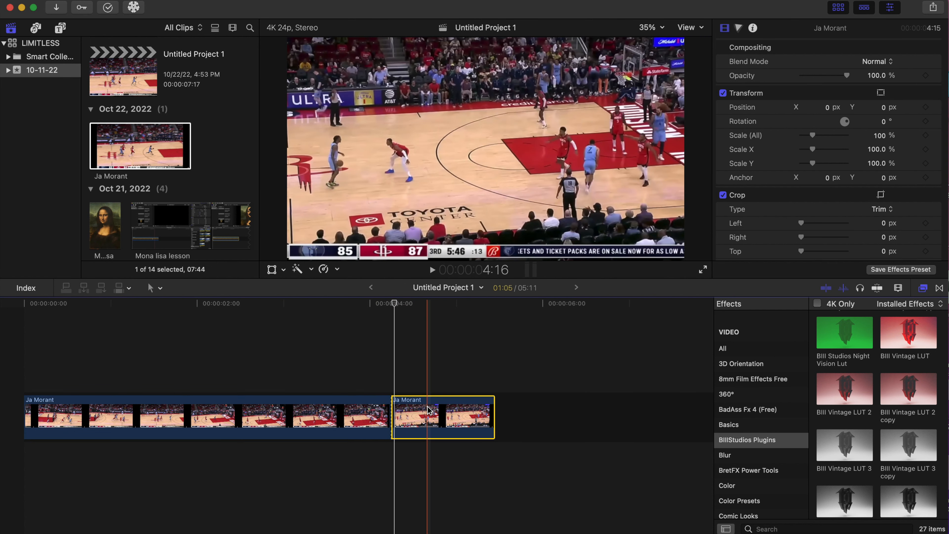
{"action": "key", "text": "Delete"}
Duplicate the trimmed Ja Morant clip onto a connected layer directly below, aligned to the same start
{"action": "left_click", "coordinate": [36, 417]}
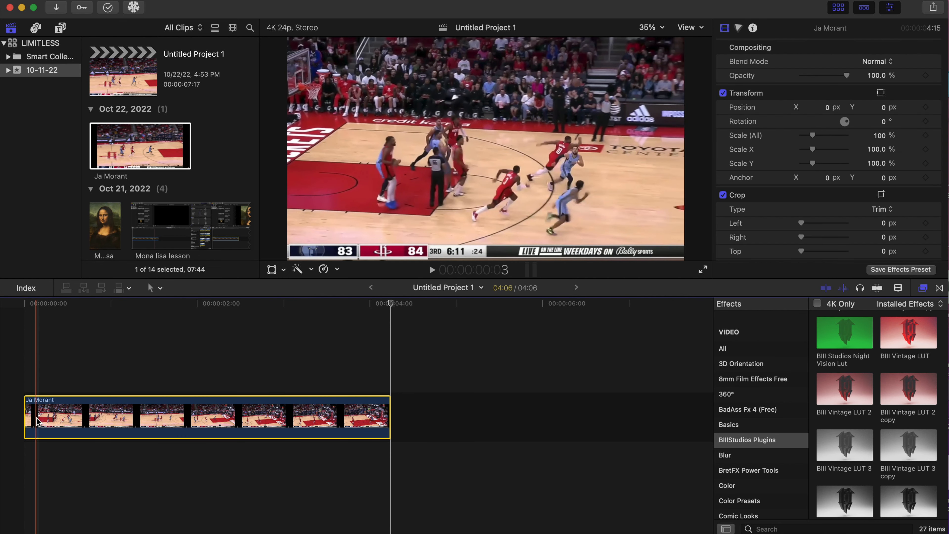
{"action": "left_click_drag", "start_coordinate": [36, 418], "coordinate": [36, 467]}
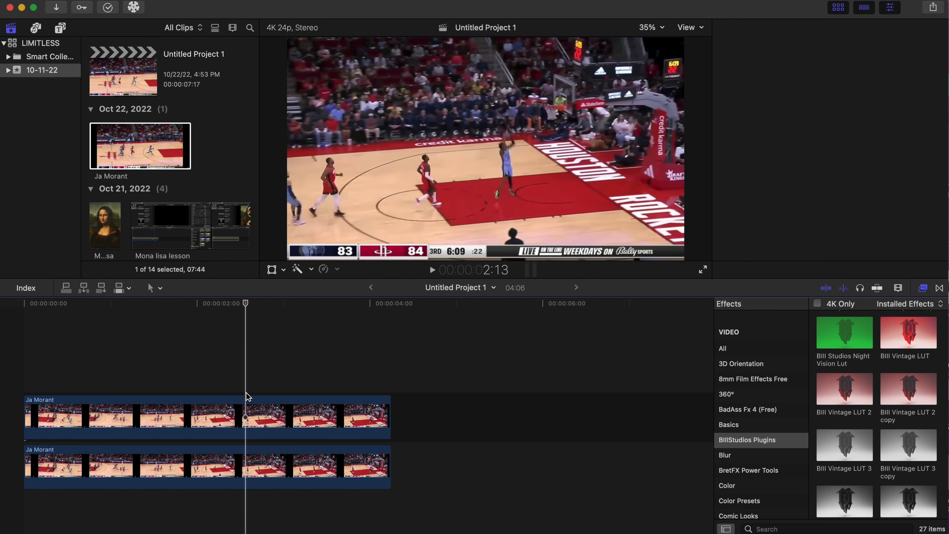
Split the upper Ja Morant clip at 2:13 and 3:12 to isolate the middle segment
{"action": "left_click", "coordinate": [248, 411]}
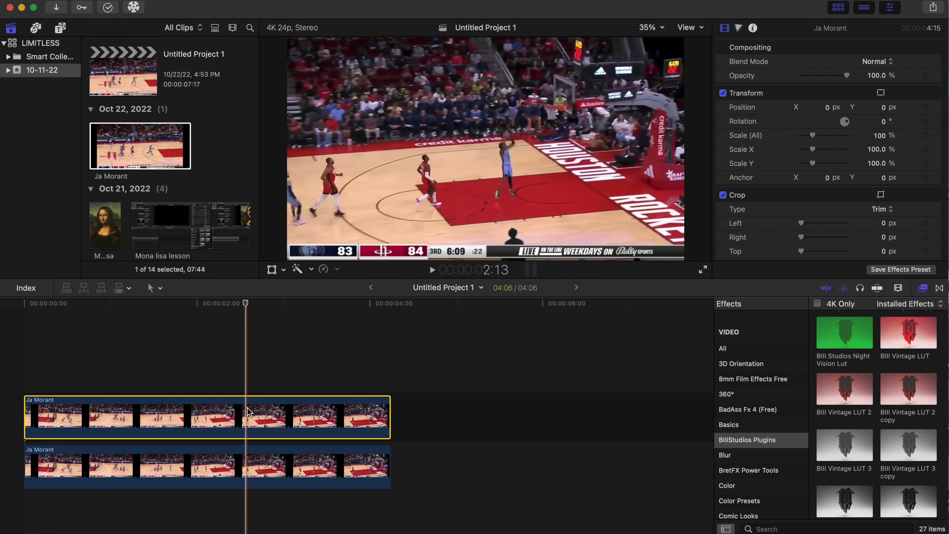
{"action": "key", "text": "super+b"}
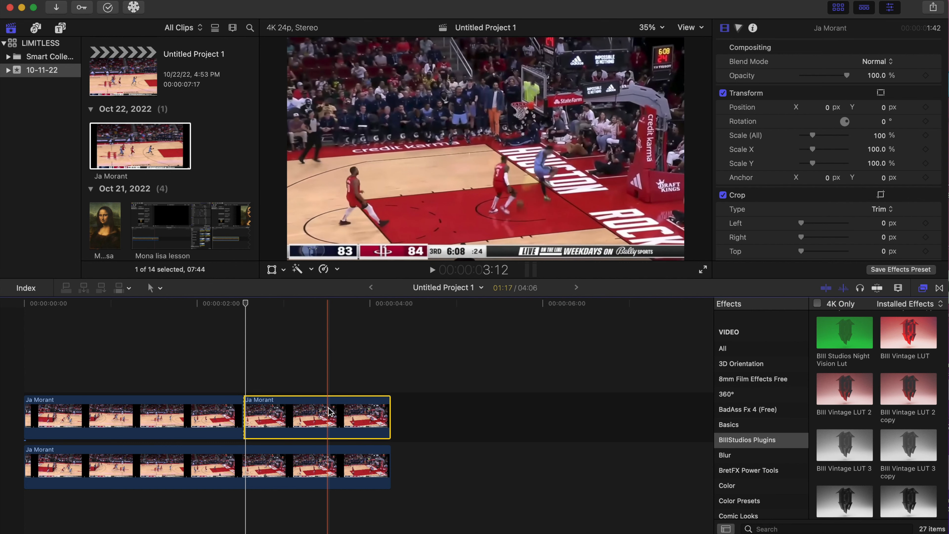
{"action": "key", "text": "super+b"}
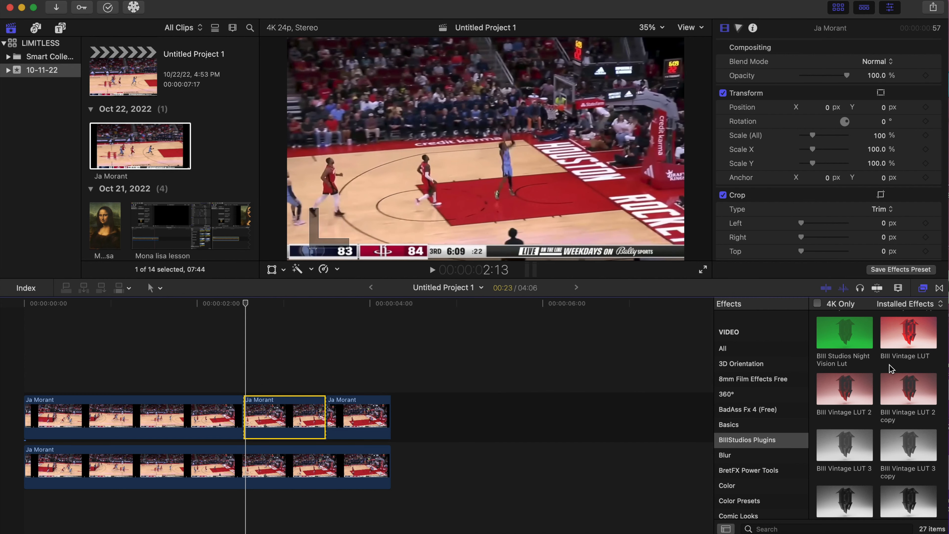
Apply the BIII Low Shutter Effect to the middle segment of the upper clip and play back the result
{"action": "scroll", "coordinate": [891, 368], "scroll_direction": "up", "scroll_amount": 3}
{"action": "scroll", "coordinate": [891, 368], "scroll_direction": "down", "scroll_amount": 1}
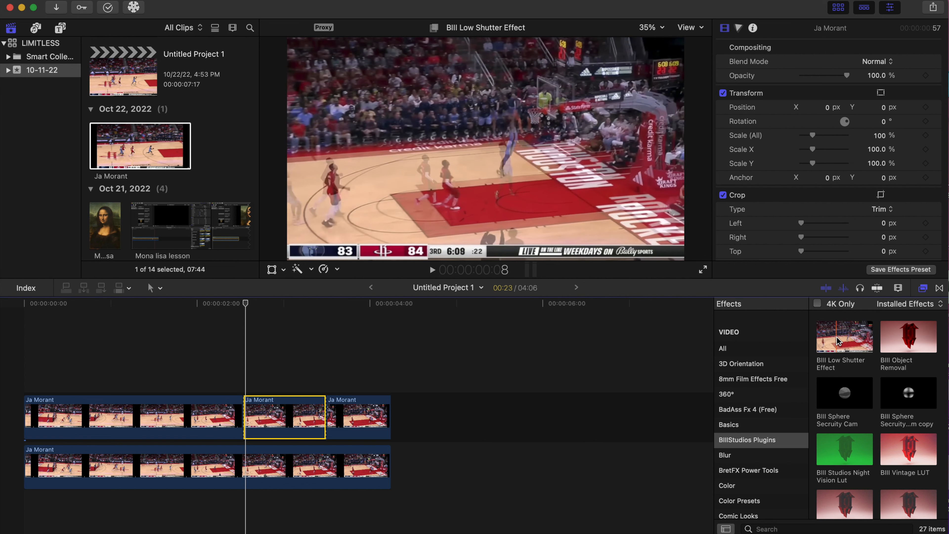
{"action": "left_click_drag", "start_coordinate": [835, 342], "coordinate": [286, 426]}
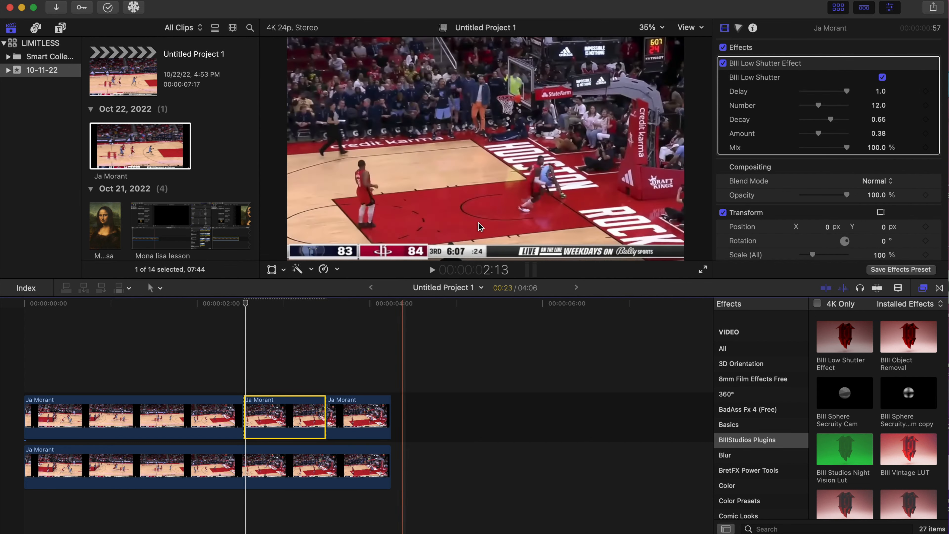
{"action": "left_click", "coordinate": [123, 371]}
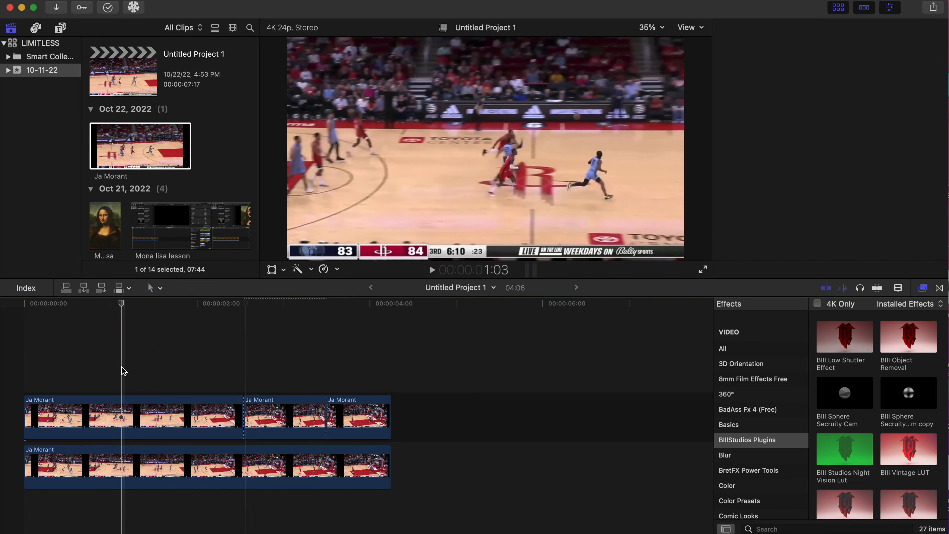
{"action": "key", "text": "space"}
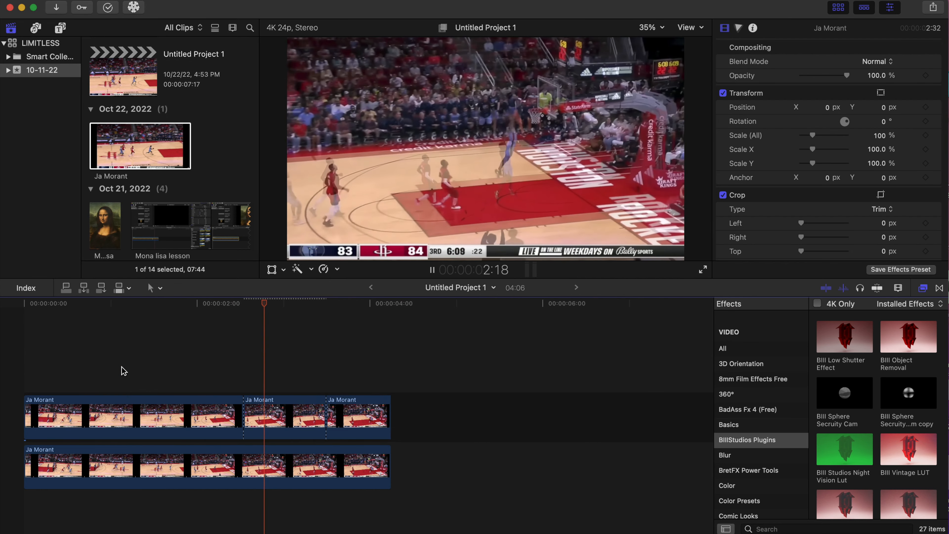
{"action": "left_click", "coordinate": [226, 354]}
{"action": "key", "text": "space"}
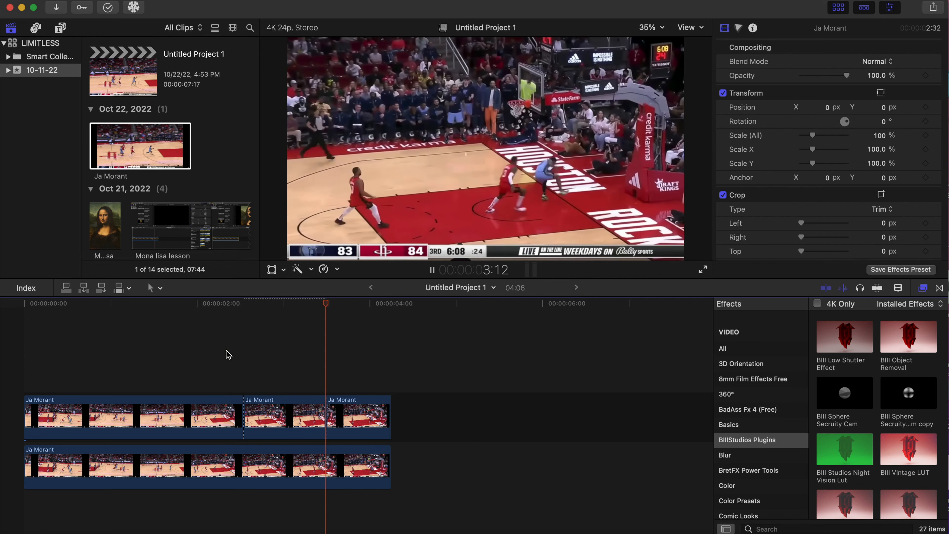
{"action": "key", "text": "space"}
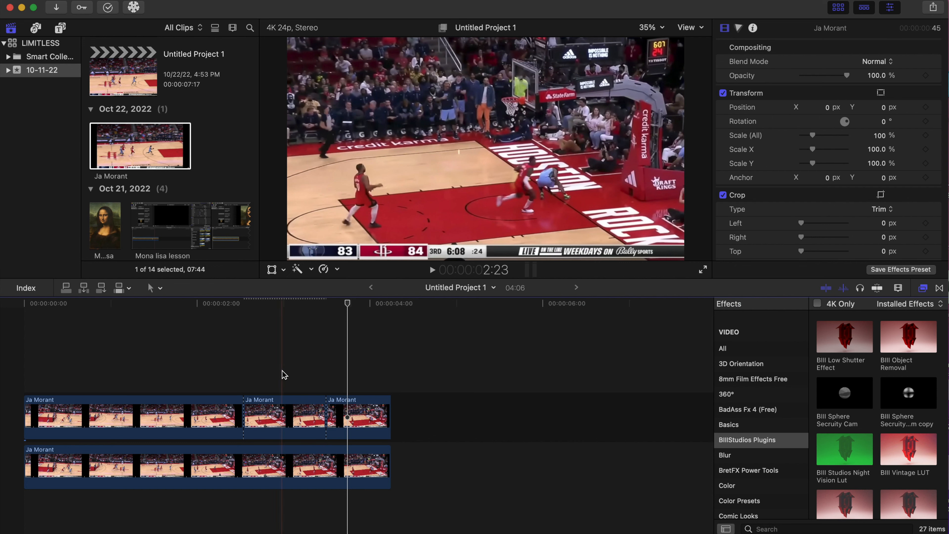
Set the middle segment's low shutter effect to Delay 0.56, Number 3.0, Decay 0.24, Amount 0.66 and Mix 50.87%, and preview it
{"action": "left_click", "coordinate": [283, 418]}
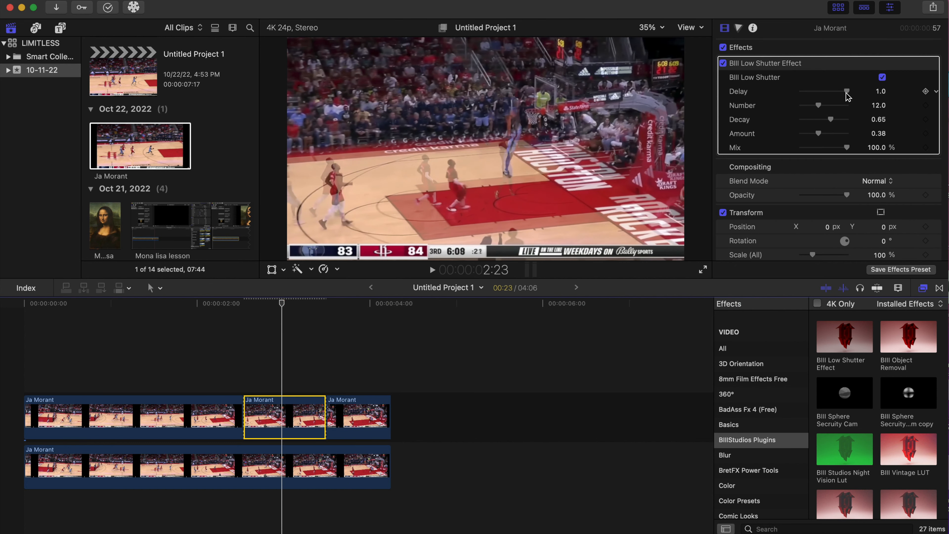
{"action": "left_click", "coordinate": [847, 93]}
{"action": "left_click_drag", "start_coordinate": [848, 92], "coordinate": [830, 94]}
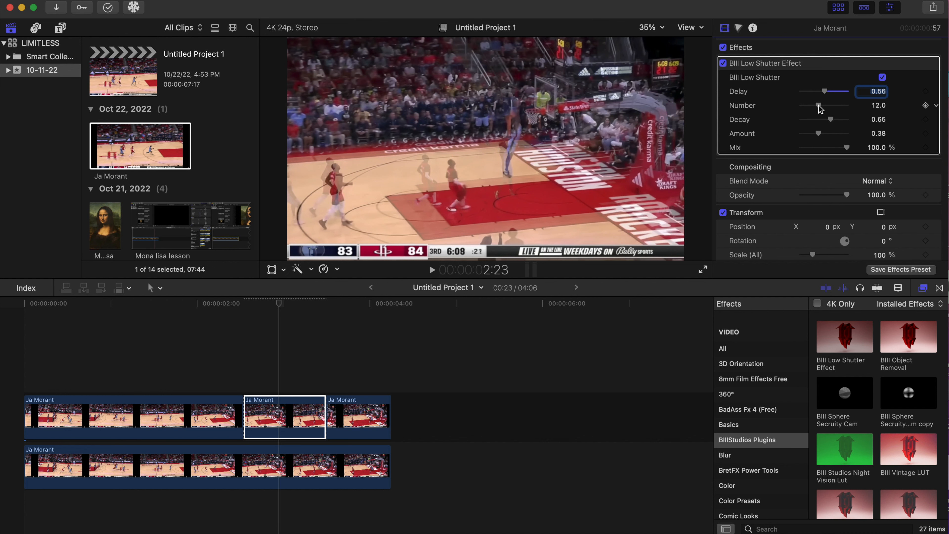
{"action": "left_click_drag", "start_coordinate": [809, 108], "coordinate": [806, 109]}
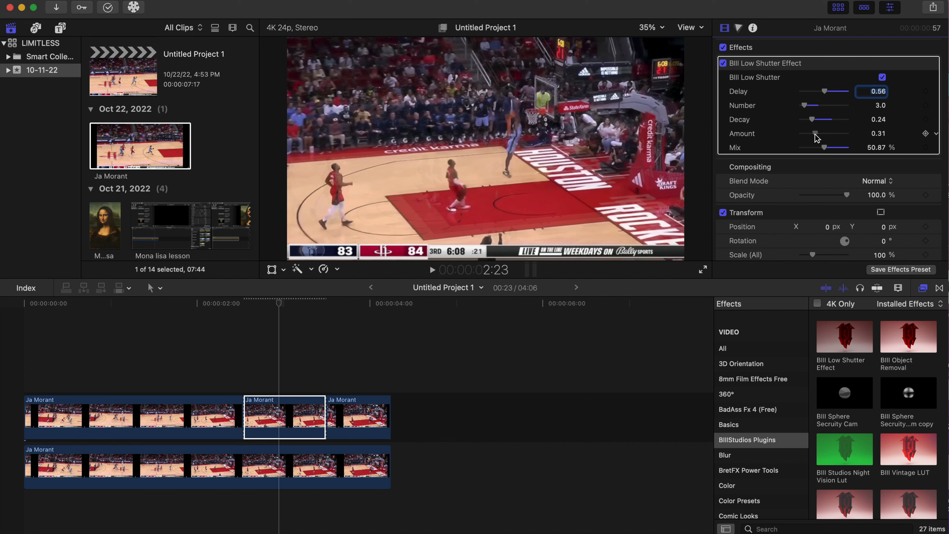
{"action": "left_click_drag", "start_coordinate": [815, 134], "coordinate": [826, 134]}
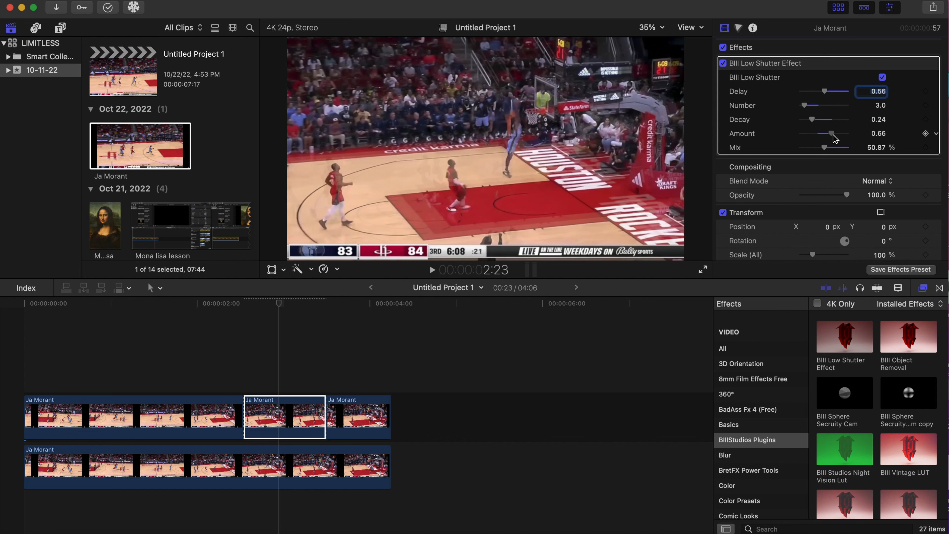
{"action": "left_click", "coordinate": [189, 342]}
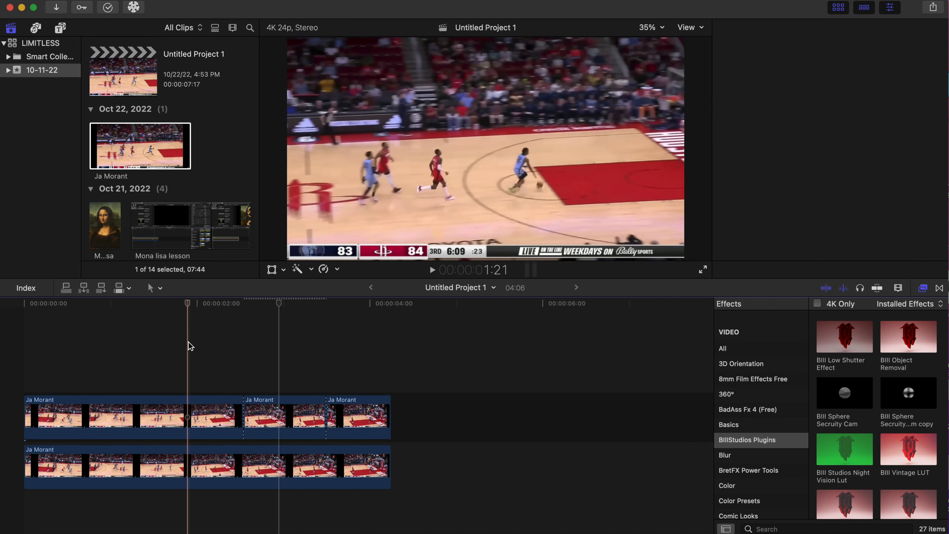
{"action": "key", "text": "space"}
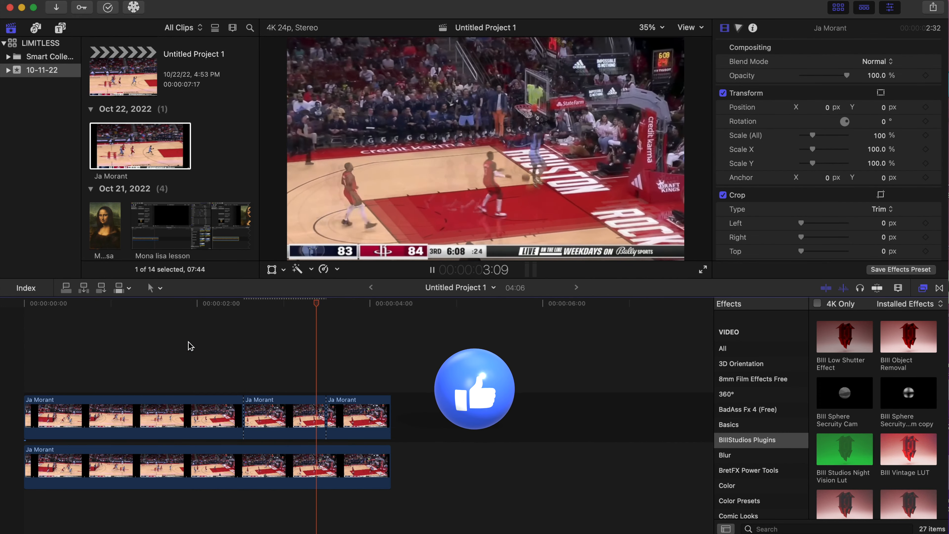
{"action": "left_click", "coordinate": [188, 342]}
{"action": "key", "text": "space"}
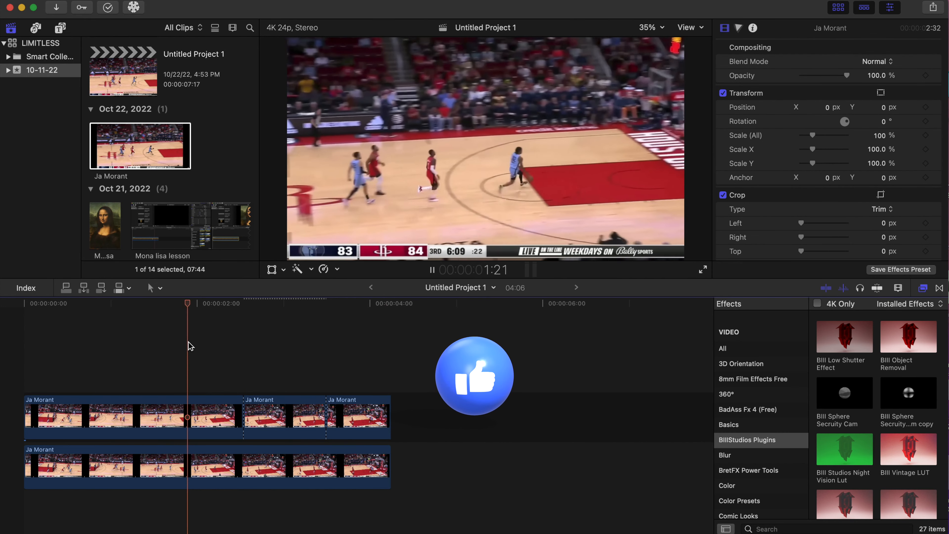
{"action": "key", "text": "space"}
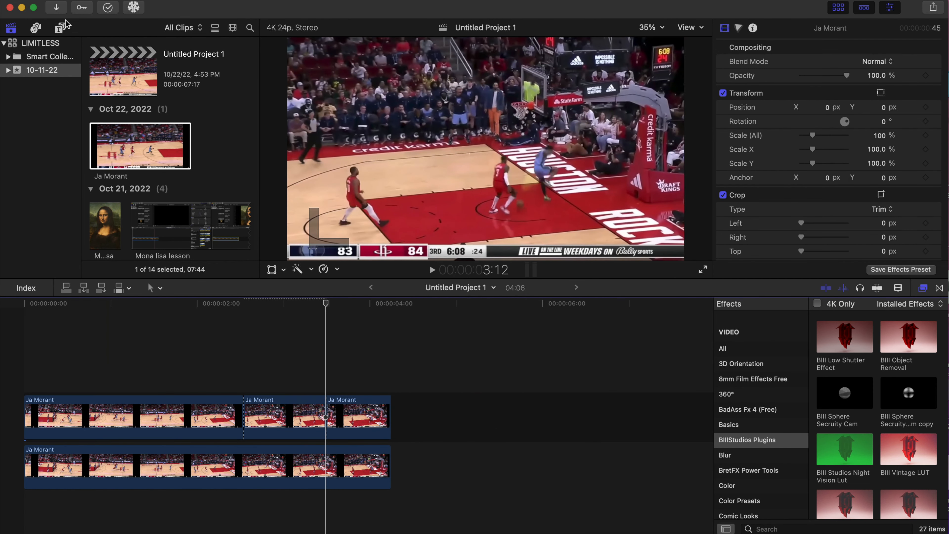
Add the BIII Dramatic Crash Zoom title above the clips from about 2:11, shorten it to 1:22 and play it back
{"action": "left_click", "coordinate": [60, 28]}
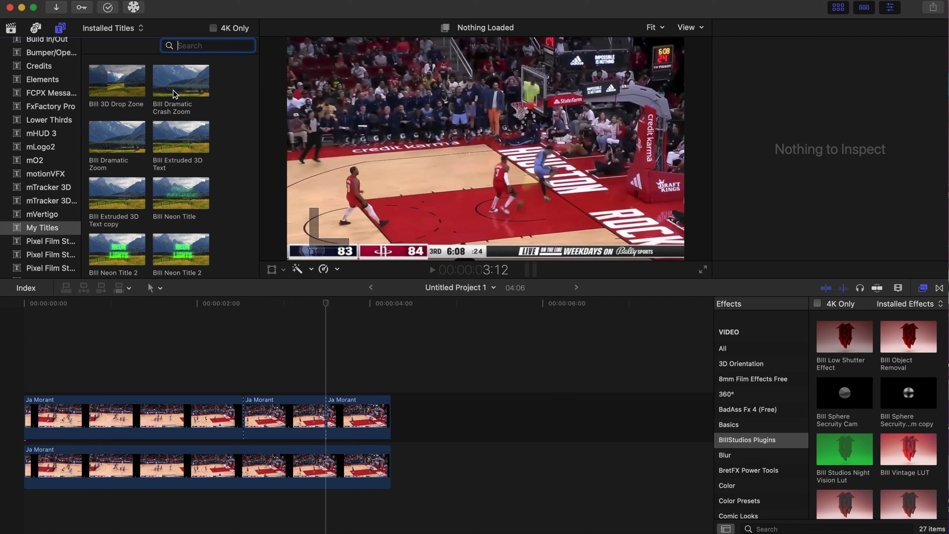
{"action": "left_click_drag", "start_coordinate": [175, 94], "coordinate": [238, 370]}
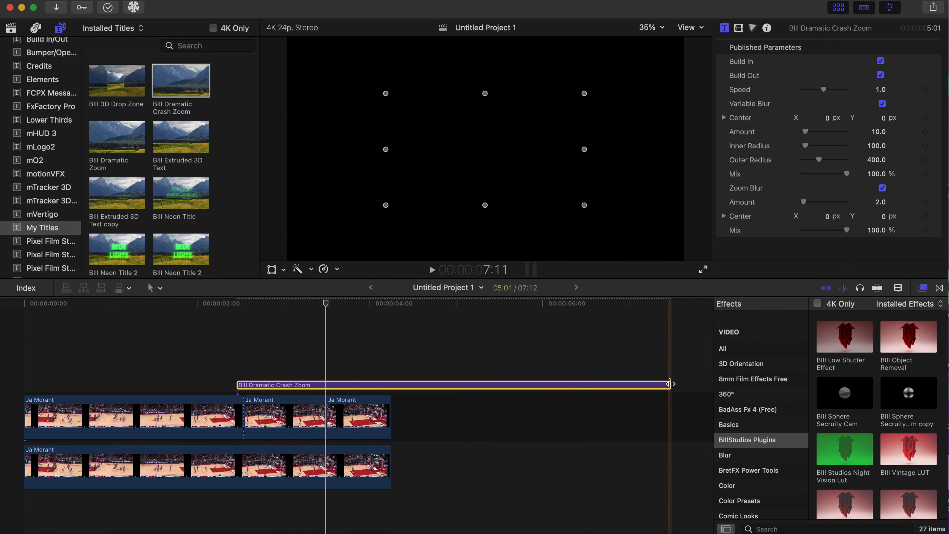
{"action": "left_click_drag", "start_coordinate": [670, 385], "coordinate": [405, 402]}
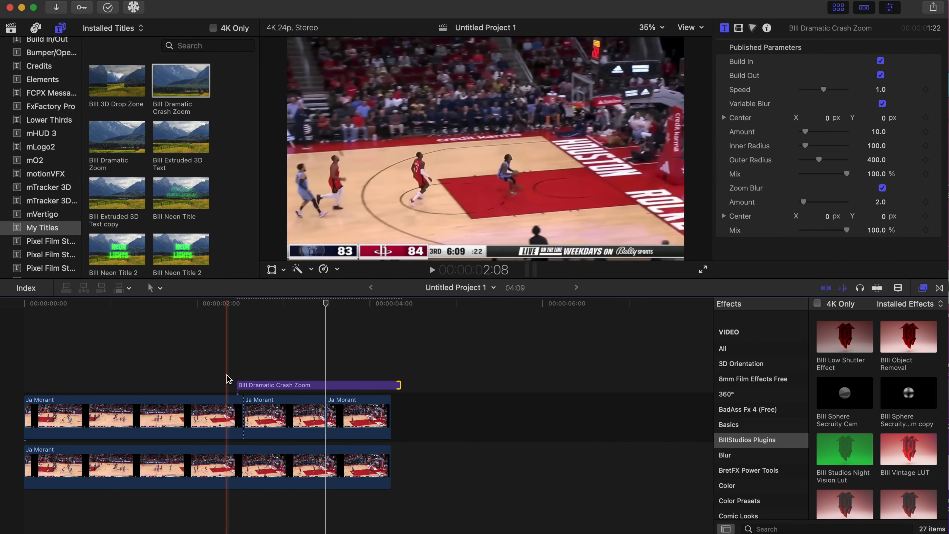
{"action": "left_click", "coordinate": [115, 365]}
{"action": "key", "text": "space"}
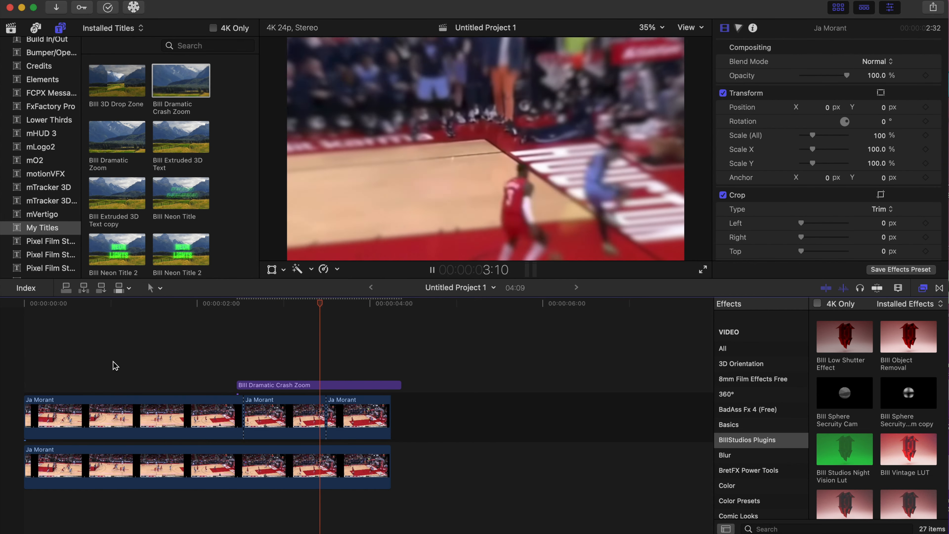
Trim the end of the crash zoom title to a 1:18 duration and preview the zoom
{"action": "left_click", "coordinate": [338, 389]}
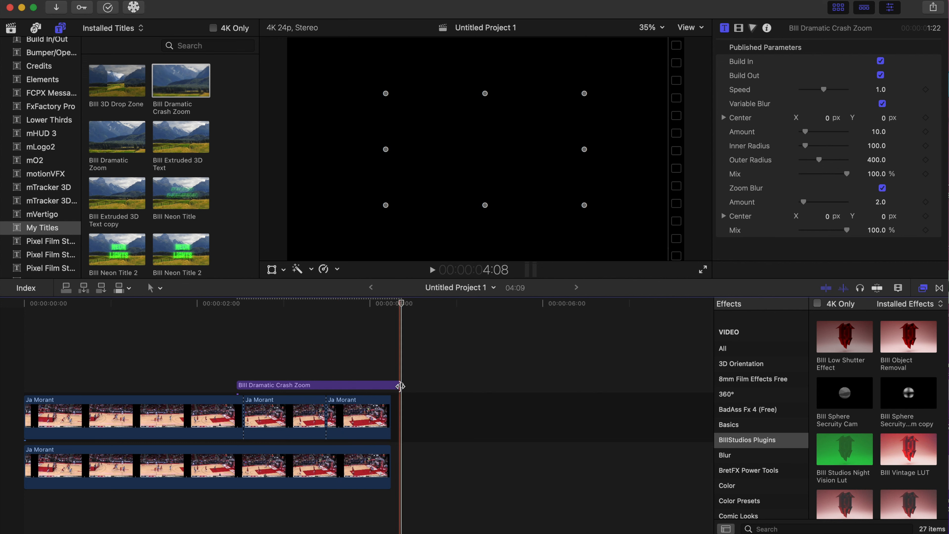
{"action": "left_click_drag", "start_coordinate": [399, 385], "coordinate": [384, 385]}
{"action": "left_click", "coordinate": [208, 363]}
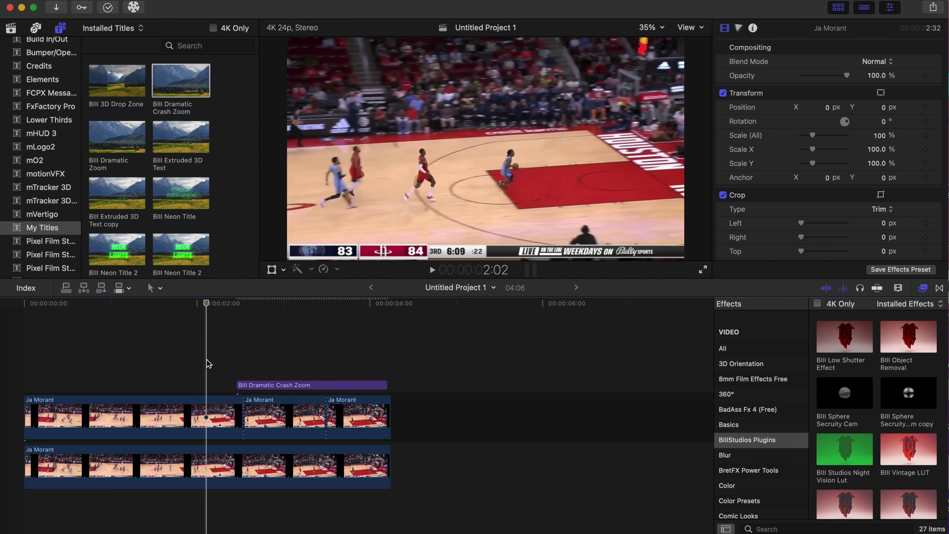
{"action": "key", "text": "space"}
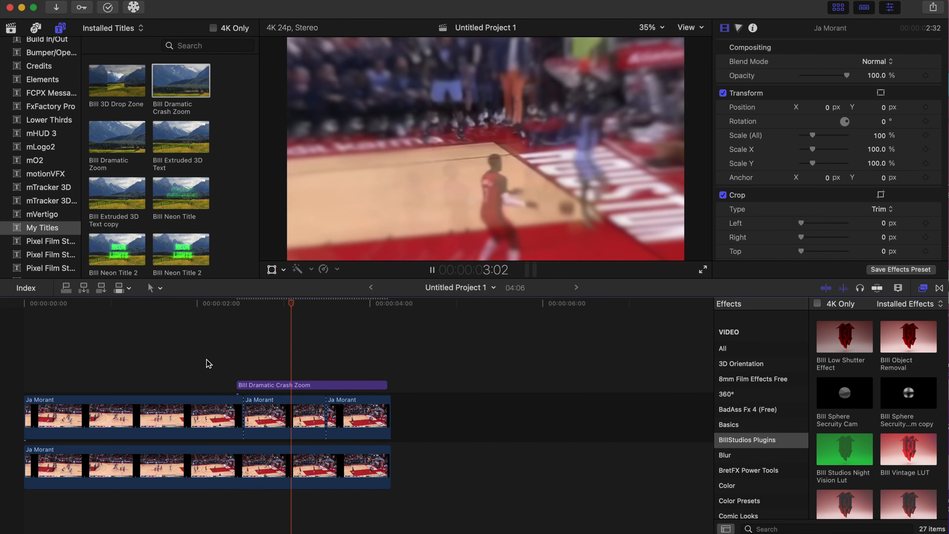
Shift the crash zoom's frame slightly up and to the right in the picture at 2:15 and play it back
{"action": "left_click", "coordinate": [324, 385]}
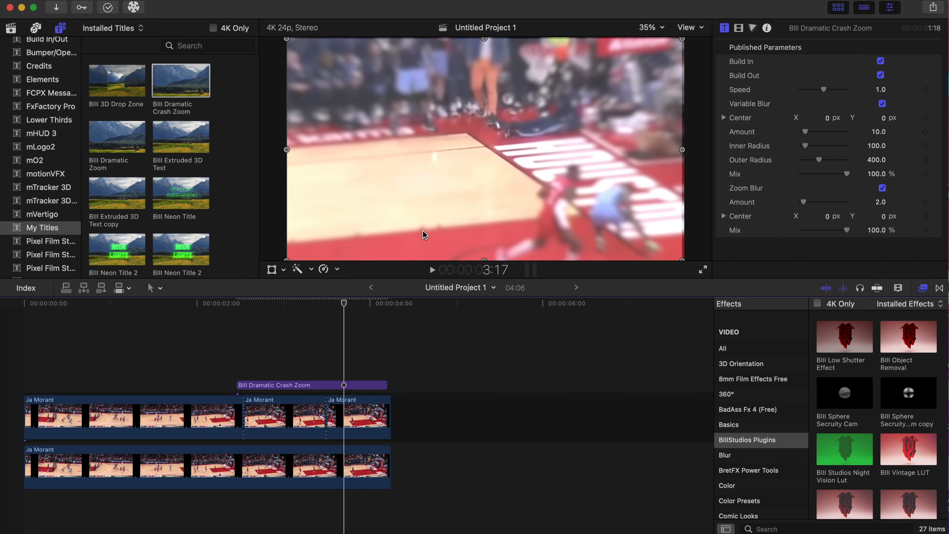
{"action": "left_click", "coordinate": [253, 350]}
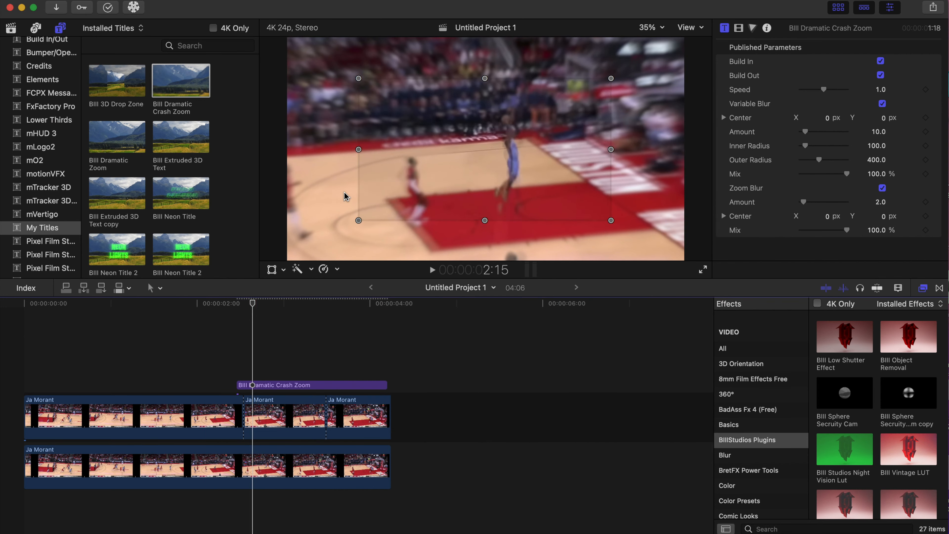
{"action": "left_click_drag", "start_coordinate": [471, 146], "coordinate": [484, 138]}
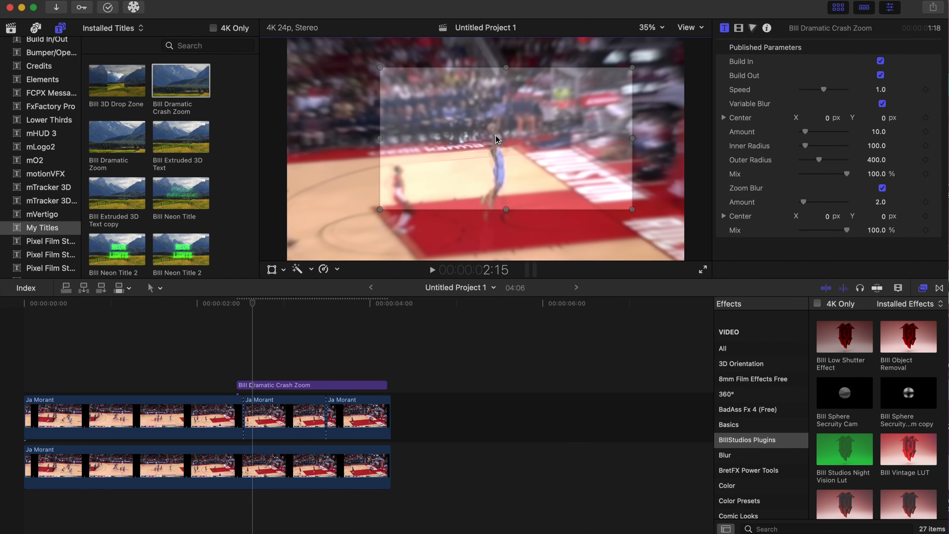
{"action": "left_click", "coordinate": [221, 362]}
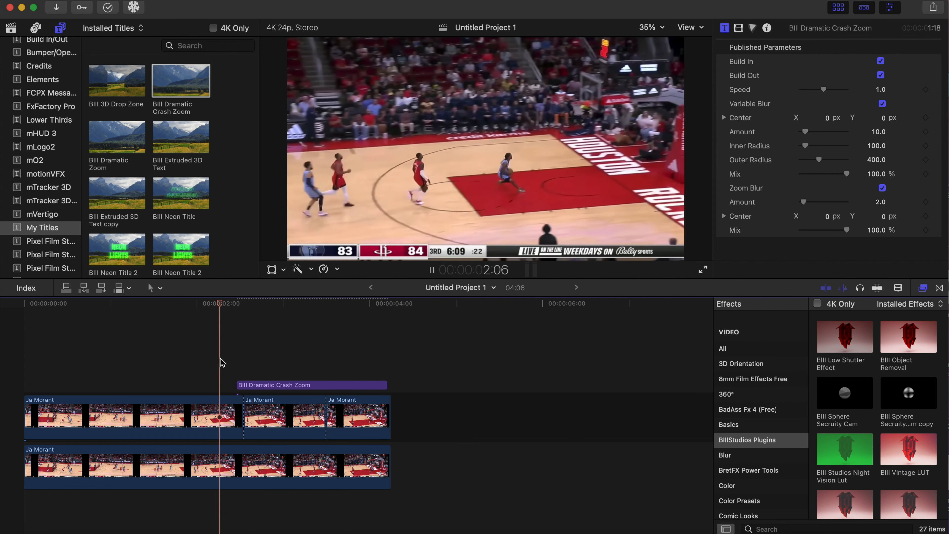
{"action": "key", "text": "space"}
{"action": "key", "text": "space"}
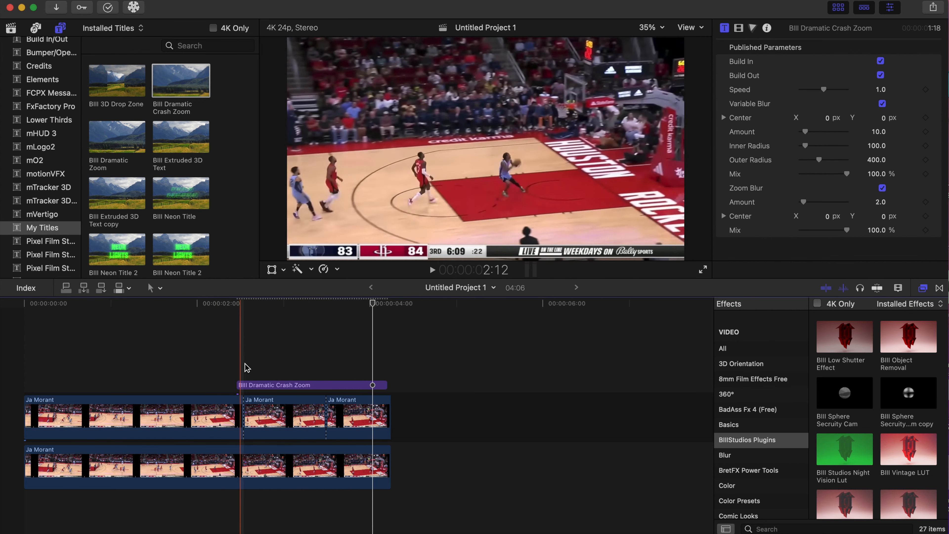
Turn off Variable Blur and Zoom Blur on the crash zoom title and preview the result
{"action": "left_click", "coordinate": [276, 385]}
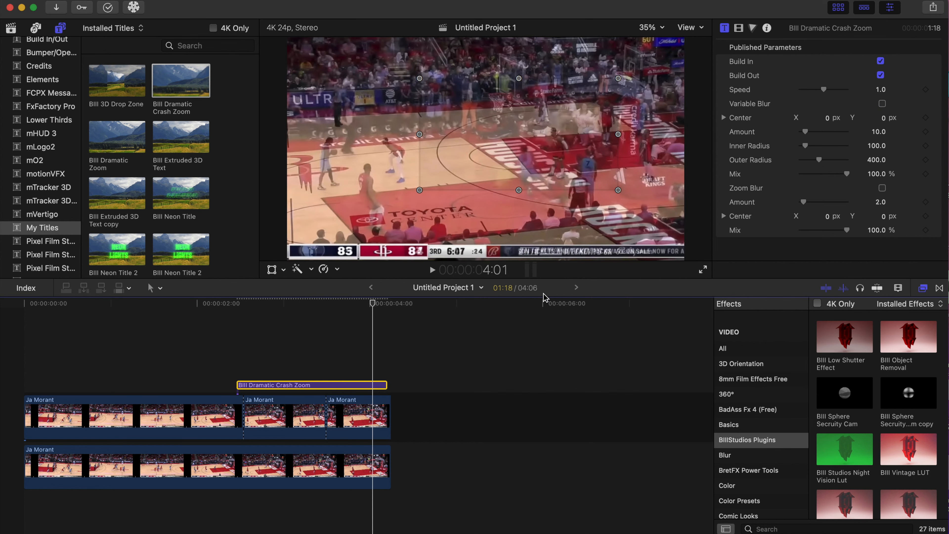
{"action": "left_click", "coordinate": [217, 359]}
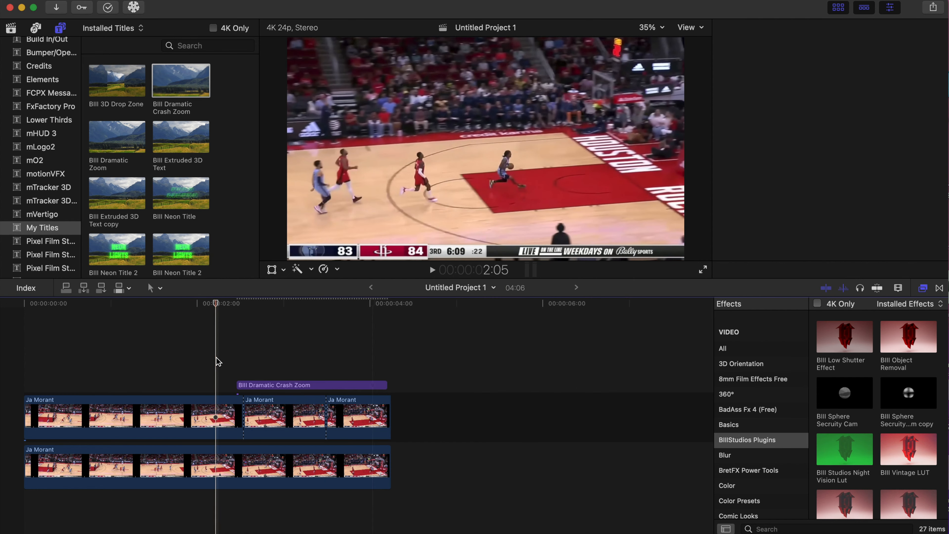
{"action": "key", "text": "space"}
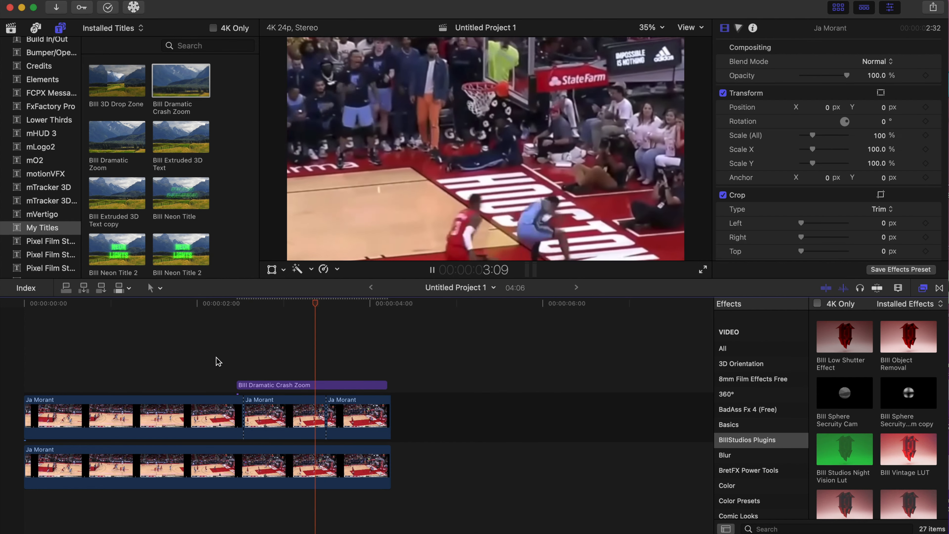
Trim the end of the crash zoom title back to about 3:19 on the timeline and preview the result
{"action": "key", "text": "space"}
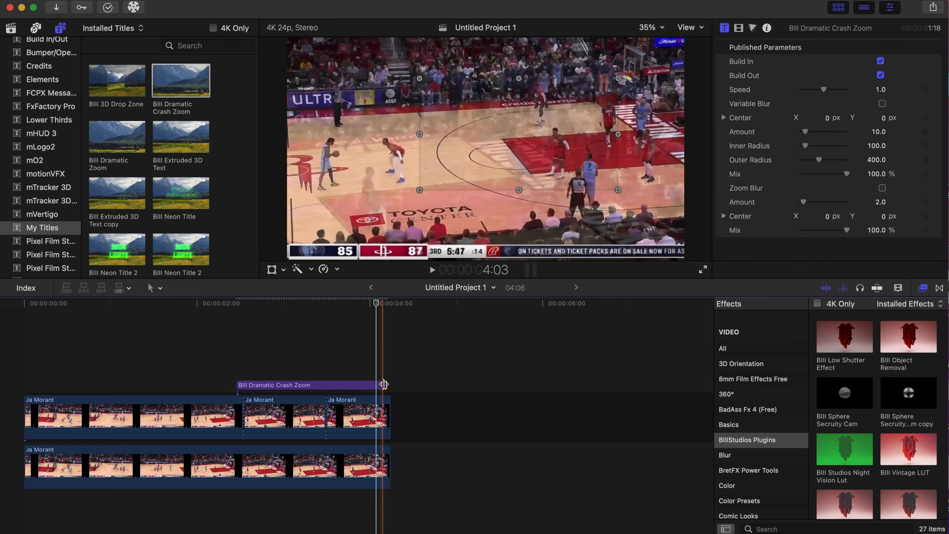
{"action": "left_click_drag", "start_coordinate": [383, 383], "coordinate": [354, 386]}
{"action": "left_click", "coordinate": [181, 359]}
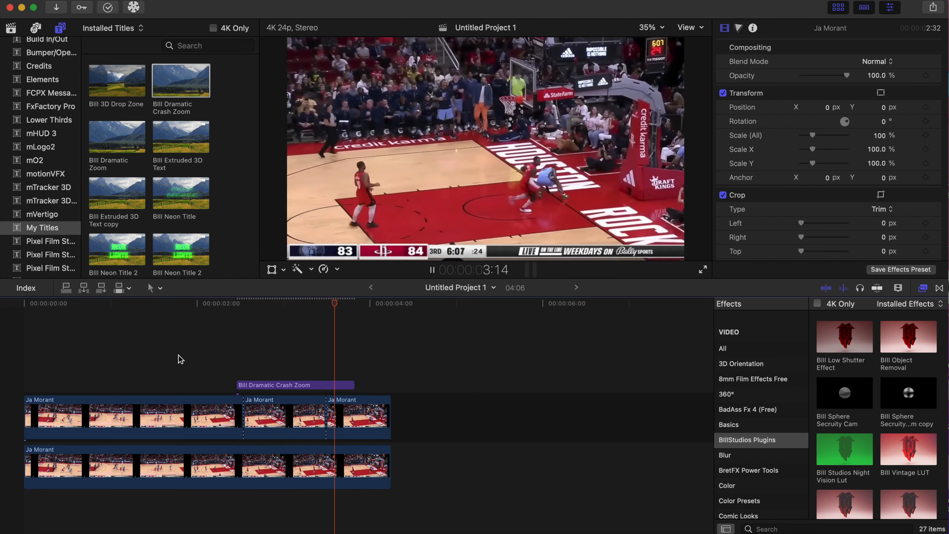
{"action": "left_click", "coordinate": [178, 357]}
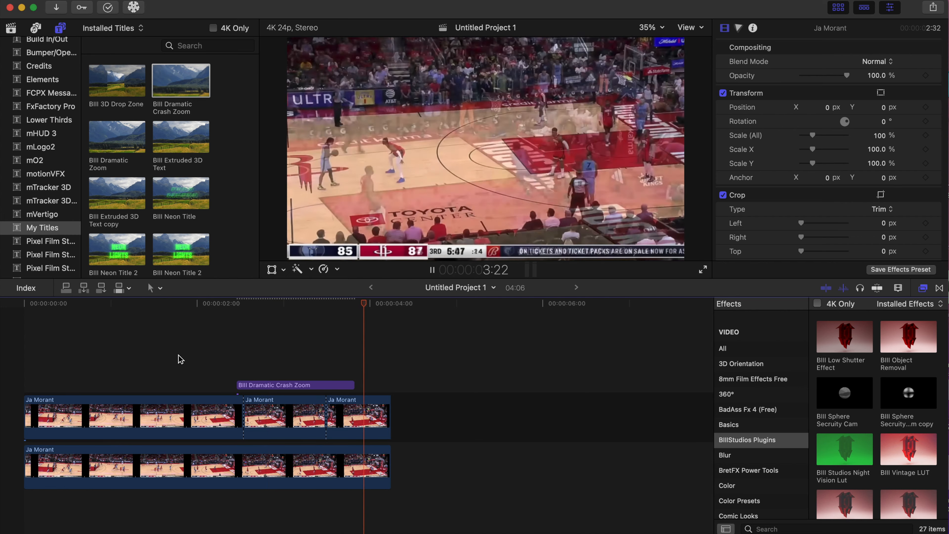
{"action": "left_click", "coordinate": [179, 355]}
{"action": "key", "text": "space"}
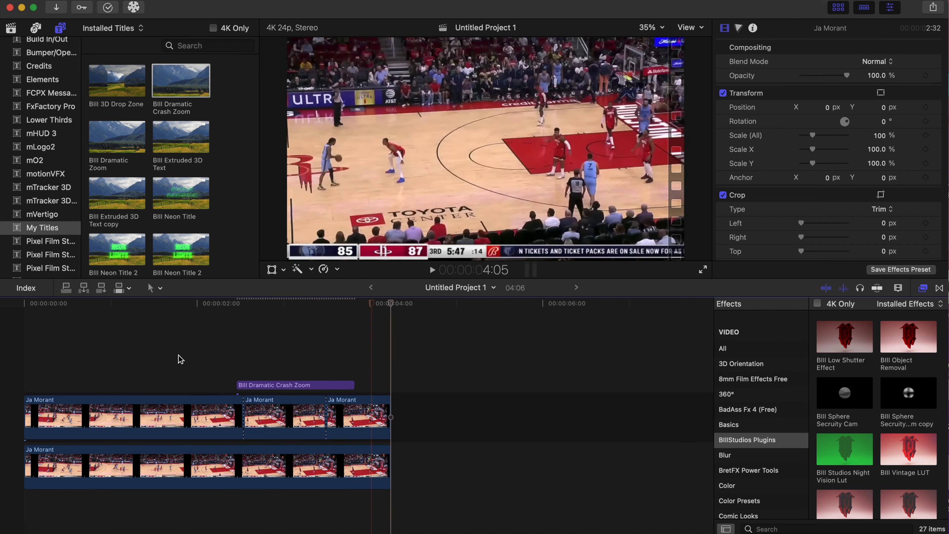
{"action": "left_click", "coordinate": [178, 355]}
{"action": "key", "text": "space"}
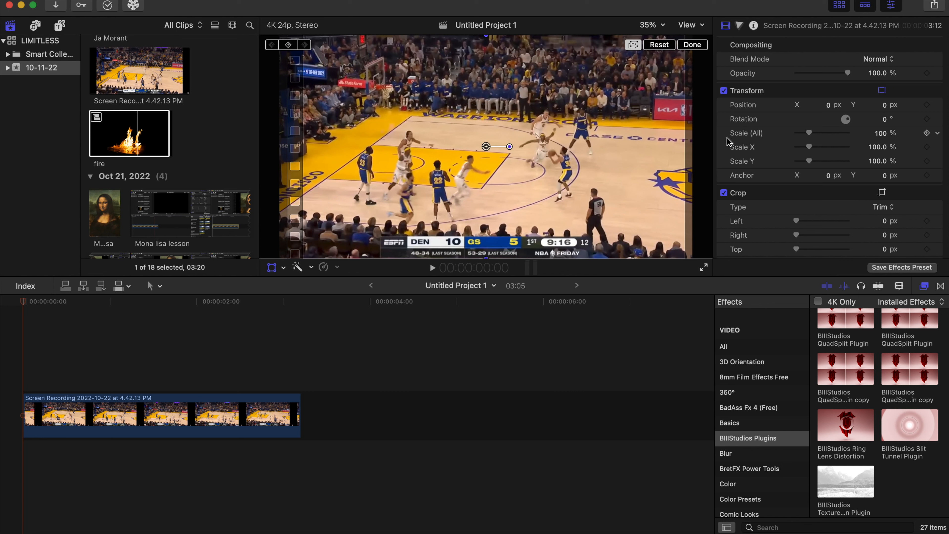
Play the Warriors game clip, return to its first frame and add an object tracker to the clip
{"action": "scroll", "coordinate": [729, 141], "scroll_direction": "down", "scroll_amount": 5}
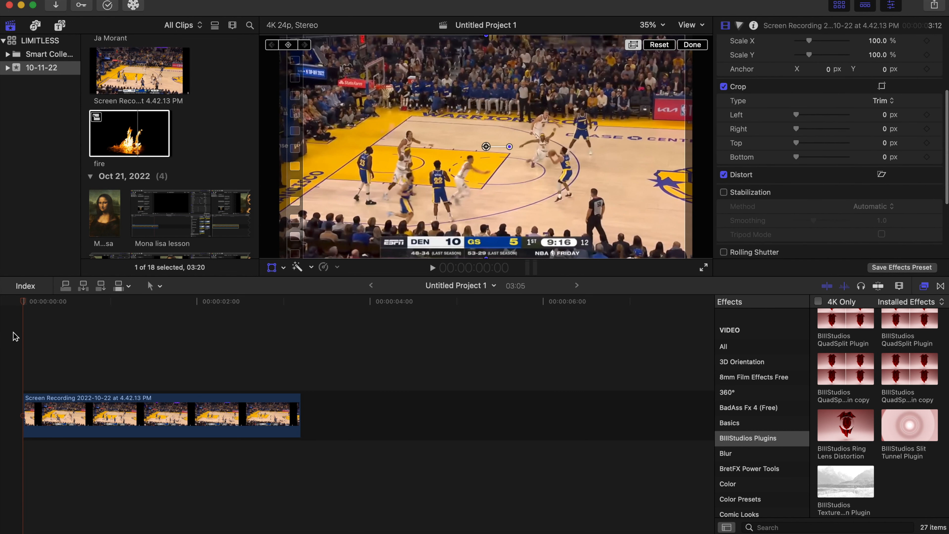
{"action": "key", "text": "space"}
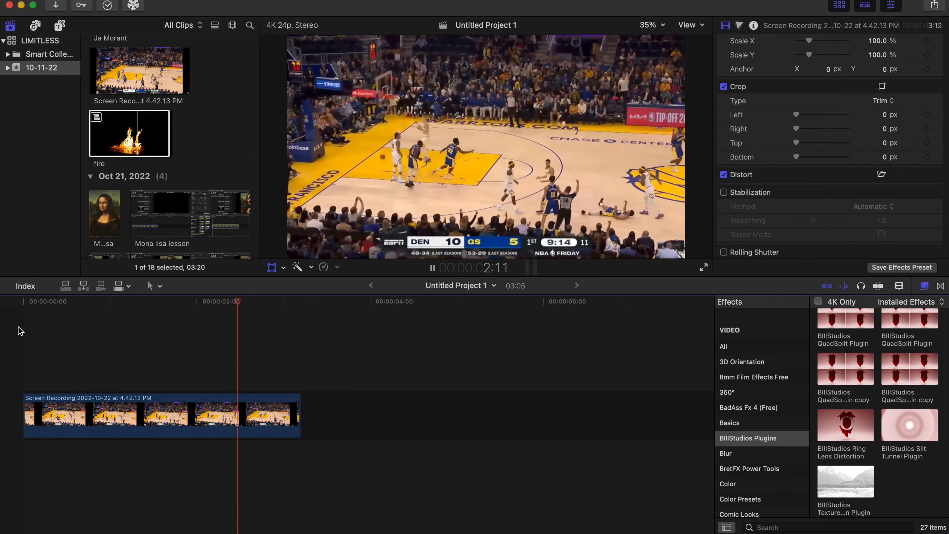
{"action": "key", "text": "space"}
{"action": "key", "text": "Home"}
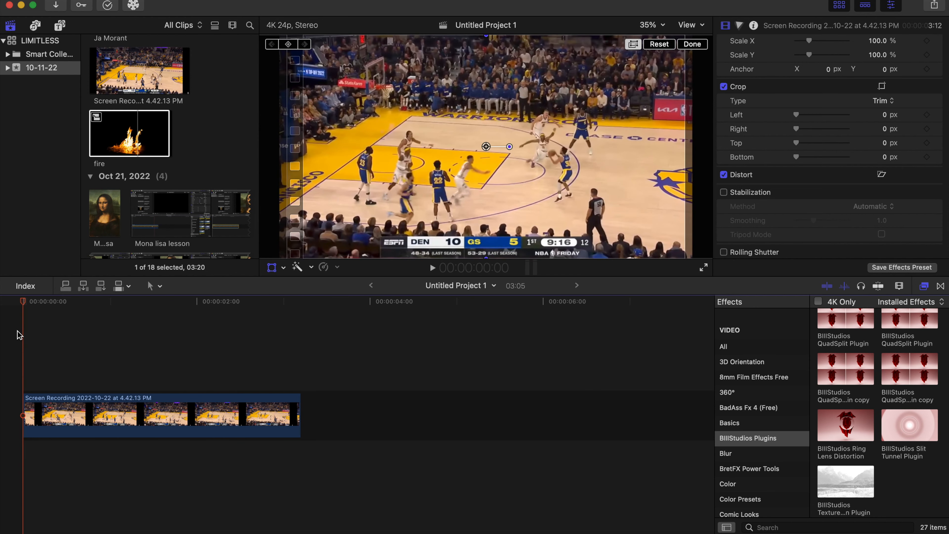
{"action": "scroll", "coordinate": [848, 235], "scroll_direction": "down", "scroll_amount": 3}
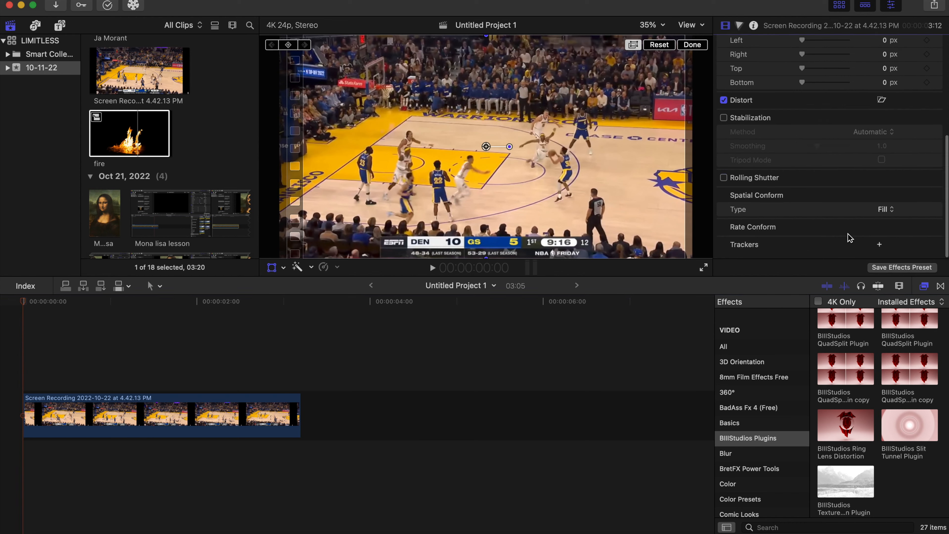
{"action": "left_click", "coordinate": [879, 245]}
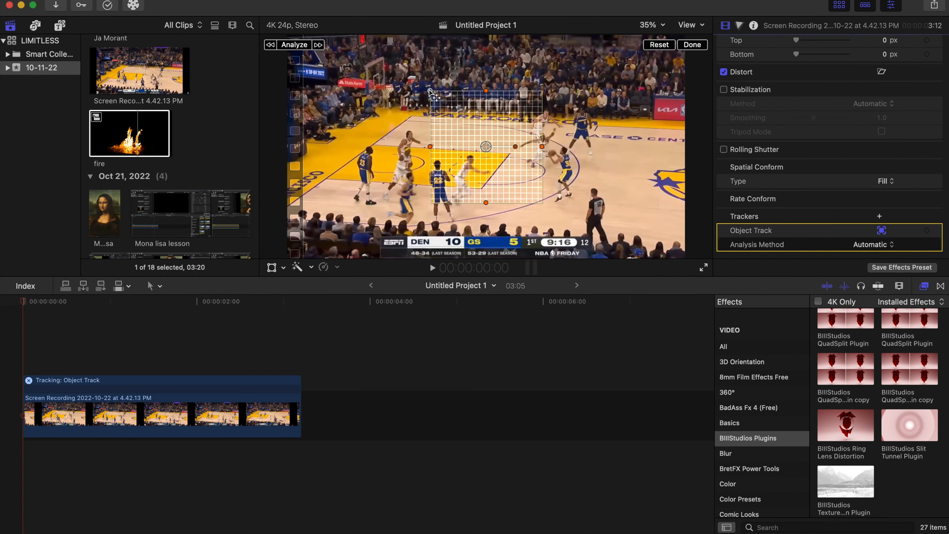
Shape the tracker into a small circle over the basketball at the first frame and analyze its movement in both directions
{"action": "left_click_drag", "start_coordinate": [430, 91], "coordinate": [464, 94]}
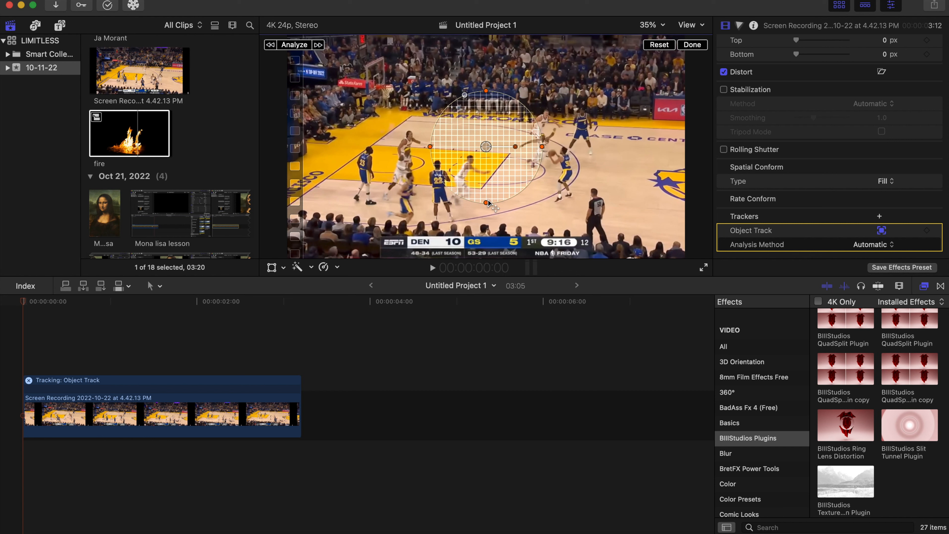
{"action": "left_click_drag", "start_coordinate": [486, 205], "coordinate": [484, 173]}
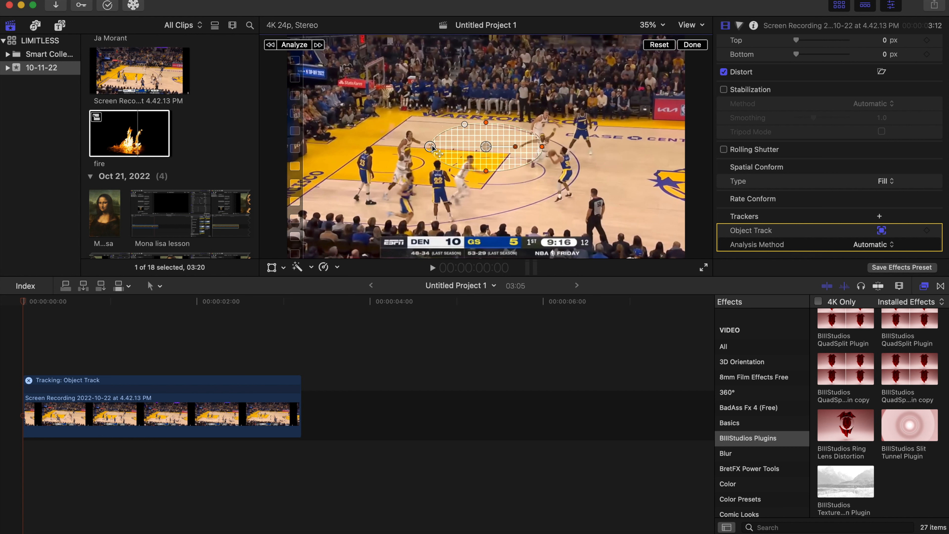
{"action": "left_click_drag", "start_coordinate": [431, 147], "coordinate": [476, 147]}
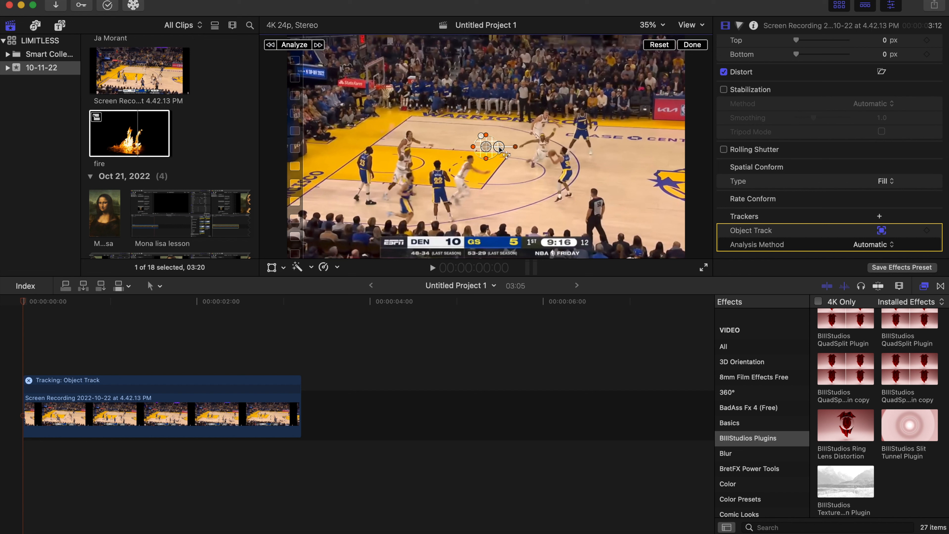
{"action": "left_click_drag", "start_coordinate": [485, 146], "coordinate": [548, 157]}
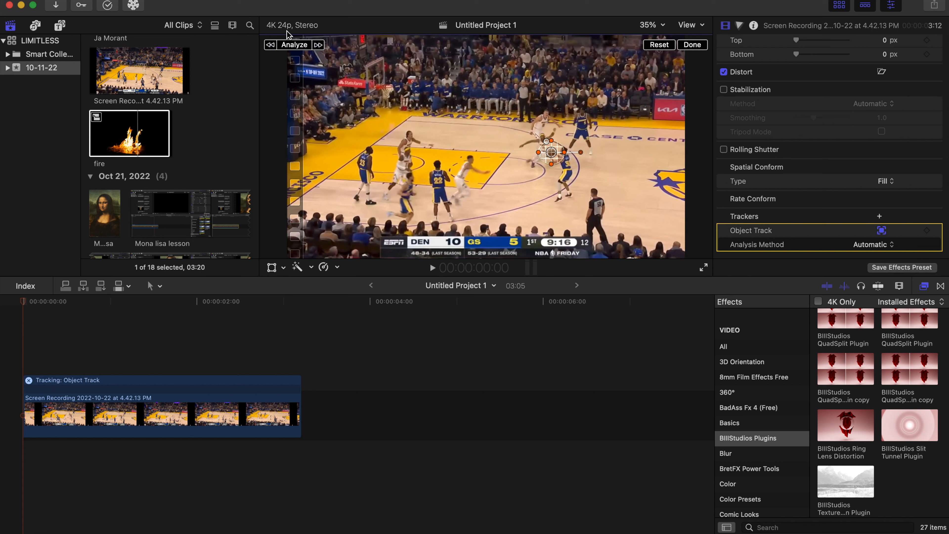
{"action": "left_click", "coordinate": [295, 45]}
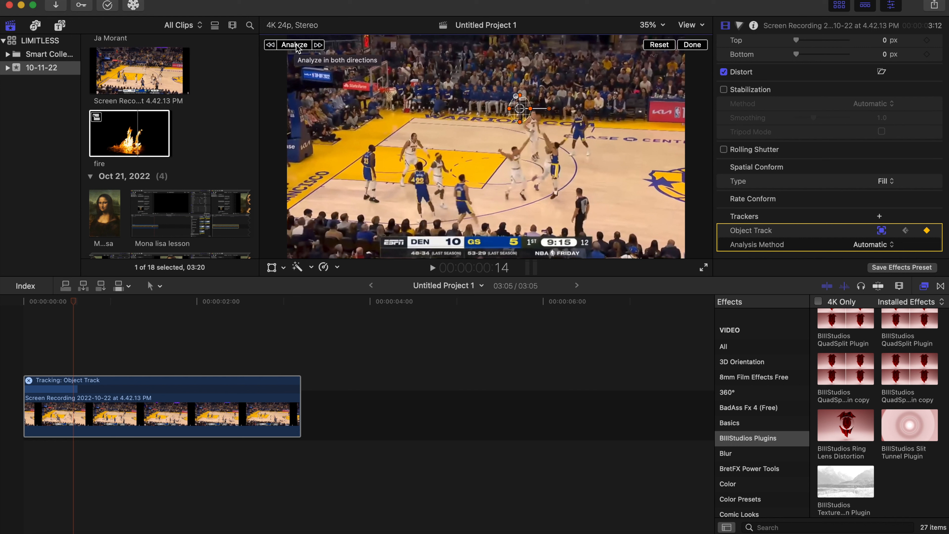
{"action": "left_click", "coordinate": [296, 44]}
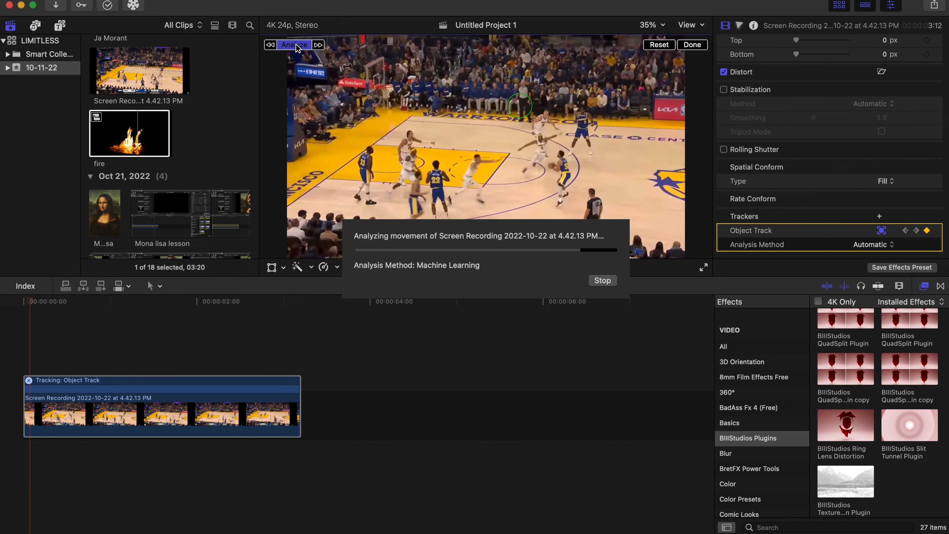
Step through about the first 14 frames to check how the tracker follows the ball, and return to the start
{"action": "left_click", "coordinate": [37, 359]}
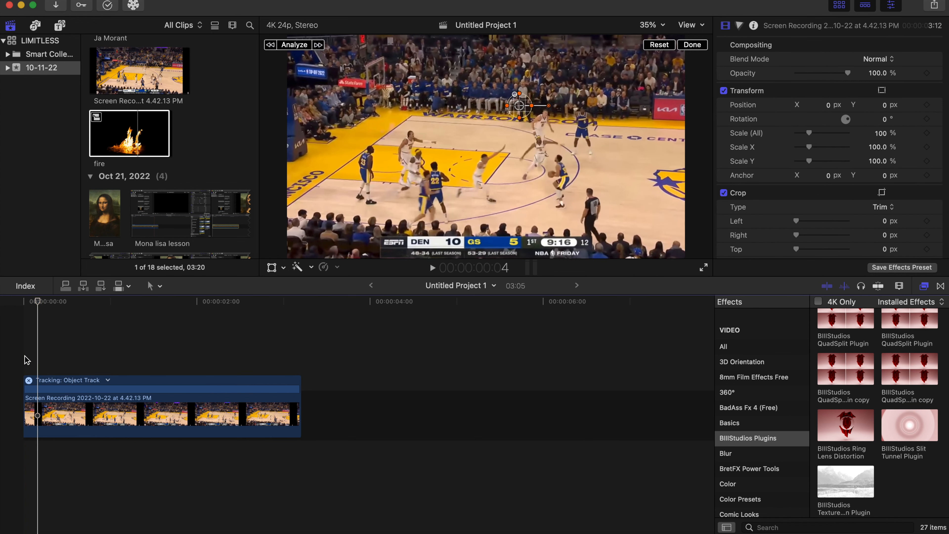
{"action": "key", "text": "Right"}
{"action": "key", "text": "Right"}
{"action": "key", "text": "Right"}
{"action": "key", "text": "Right"}
{"action": "key", "text": "Right"}
{"action": "key", "text": "Right"}
{"action": "key", "text": "Right"}
{"action": "key", "text": "Right"}
{"action": "key", "text": "Right"}
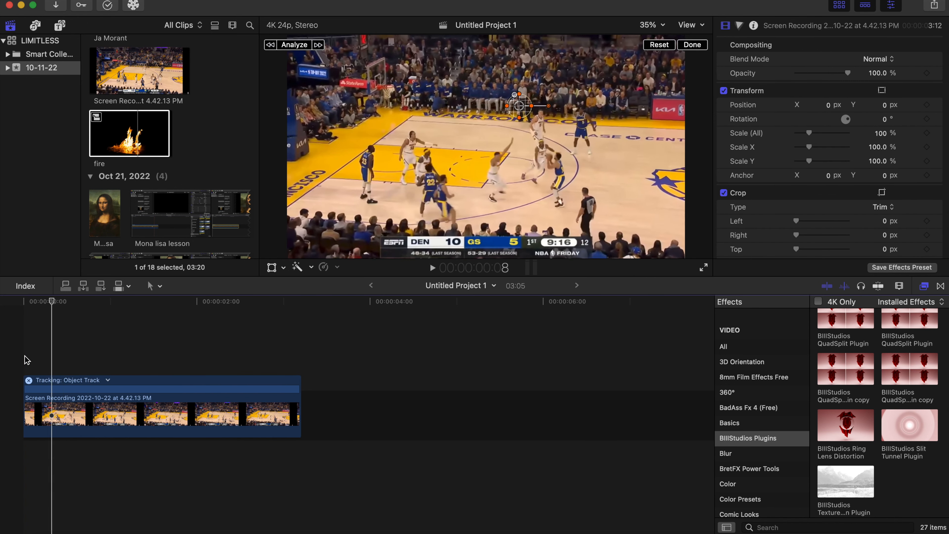
{"action": "key", "text": "Left"}
{"action": "key", "text": "Right"}
{"action": "key", "text": "Right"}
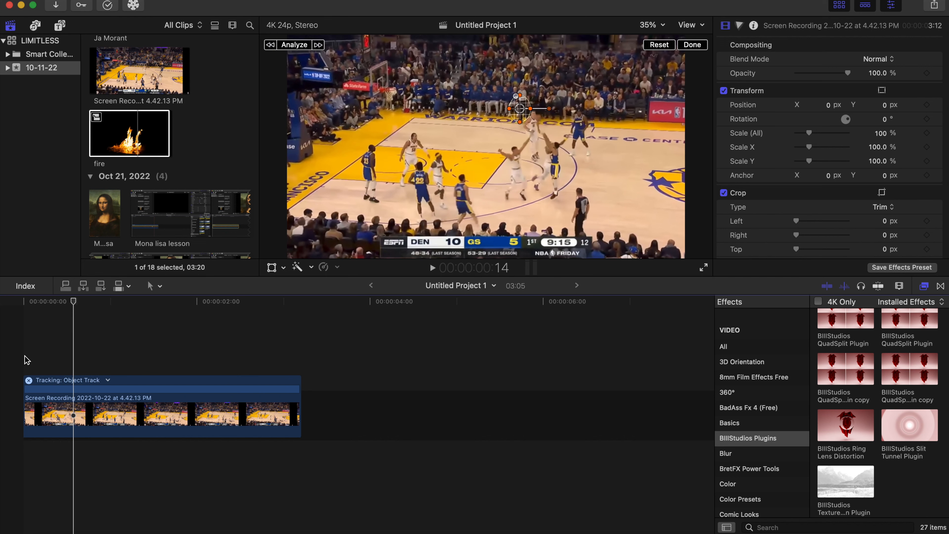
{"action": "key", "text": "Left"}
{"action": "key", "text": "Left"}
{"action": "key", "text": "Left"}
{"action": "key", "text": "Left"}
{"action": "key", "text": "Left"}
{"action": "key", "text": "Left"}
{"action": "key", "text": "Left"}
{"action": "key", "text": "Left"}
{"action": "key", "text": "Left"}
{"action": "key", "text": "Left"}
{"action": "key", "text": "Left"}
{"action": "key", "text": "Left"}
{"action": "key", "text": "Left"}
{"action": "key", "text": "Left"}
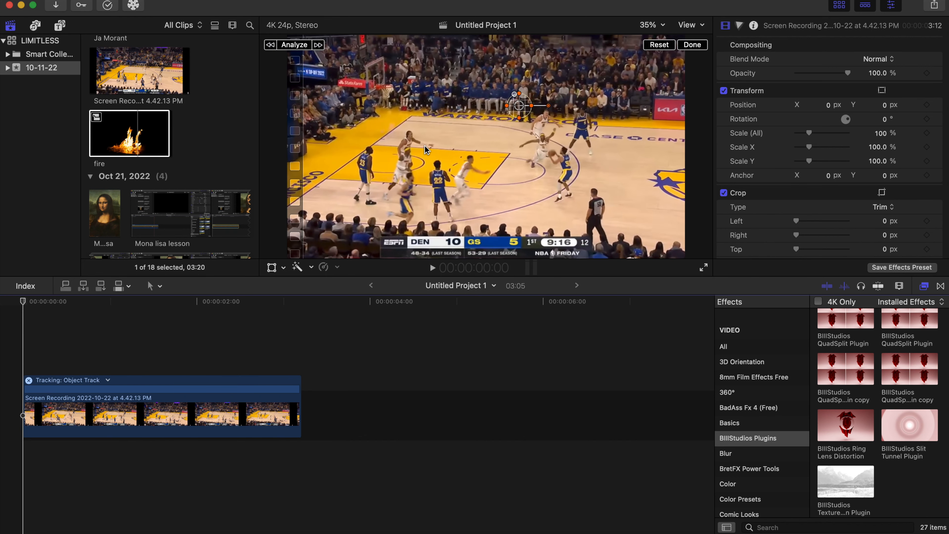
Reposition the object tracker onto the basketball frame by frame from frame 0 through frame 3
{"action": "left_click_drag", "start_coordinate": [519, 106], "coordinate": [554, 153]}
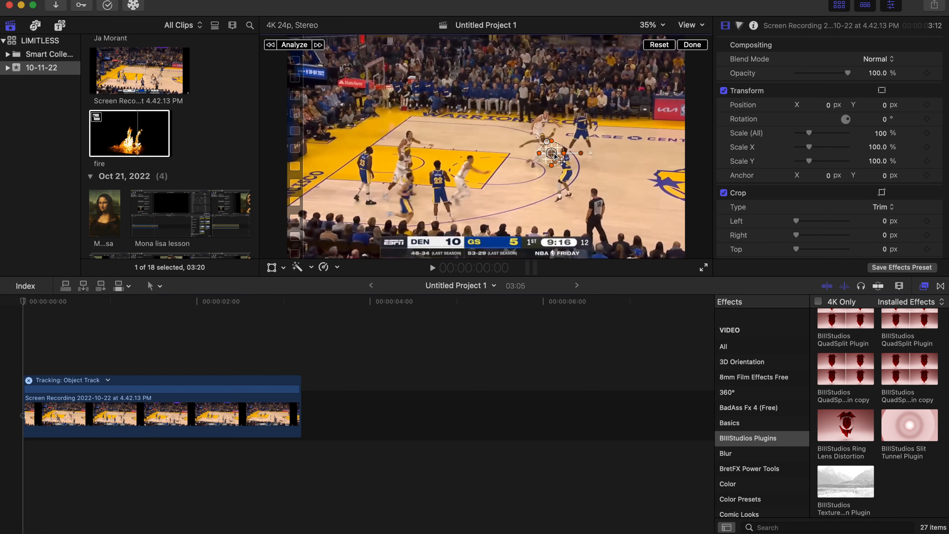
{"action": "key", "text": "Right"}
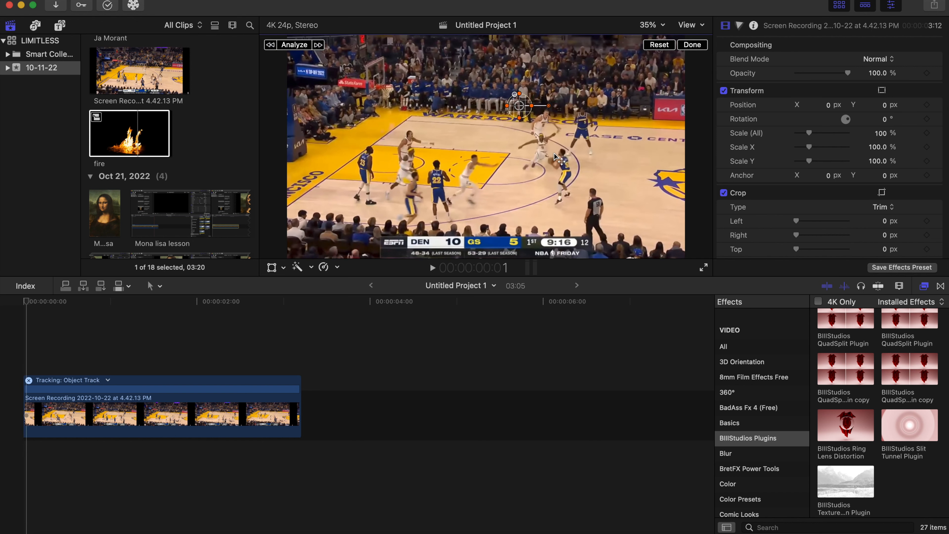
{"action": "left_click_drag", "start_coordinate": [528, 112], "coordinate": [553, 161]}
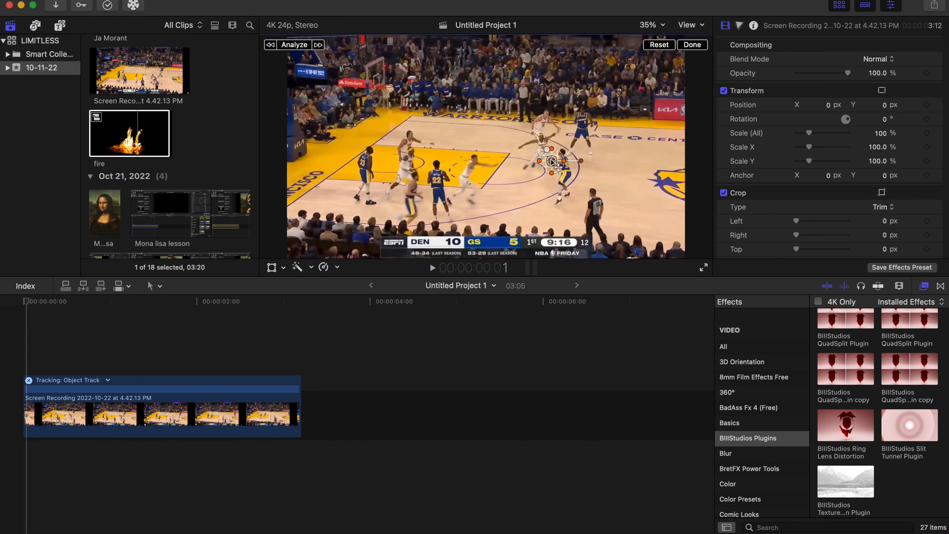
{"action": "key", "text": "Right"}
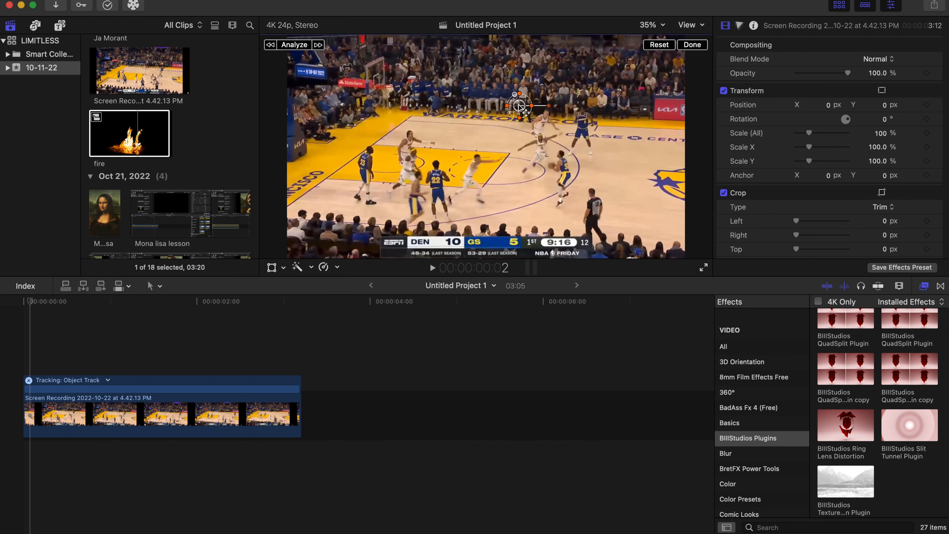
{"action": "left_click_drag", "start_coordinate": [519, 107], "coordinate": [551, 166]}
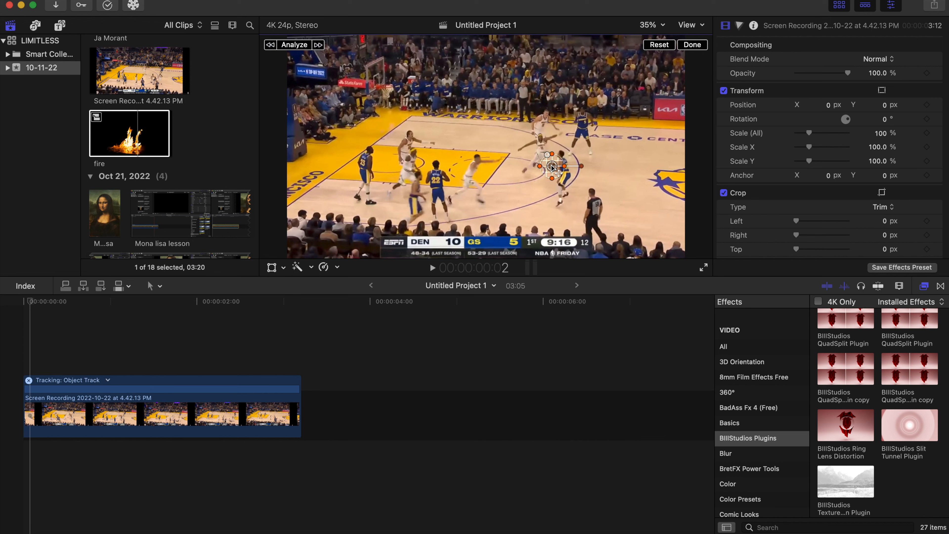
{"action": "key", "text": "Right"}
{"action": "left_click_drag", "start_coordinate": [519, 105], "coordinate": [552, 171]}
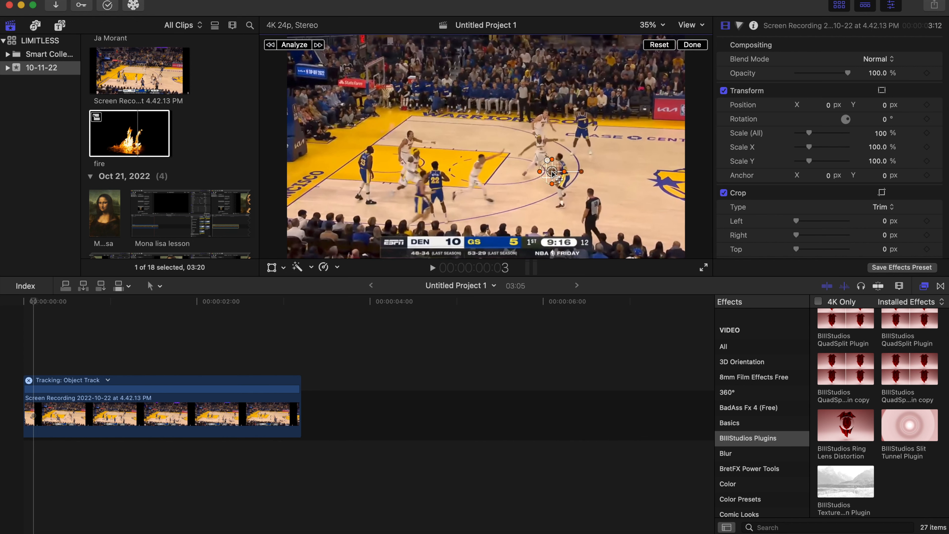
Continue matching the tracker to the ball frame by frame from frame 4 to about 1:04 as the shot rises
{"action": "key", "text": "Right"}
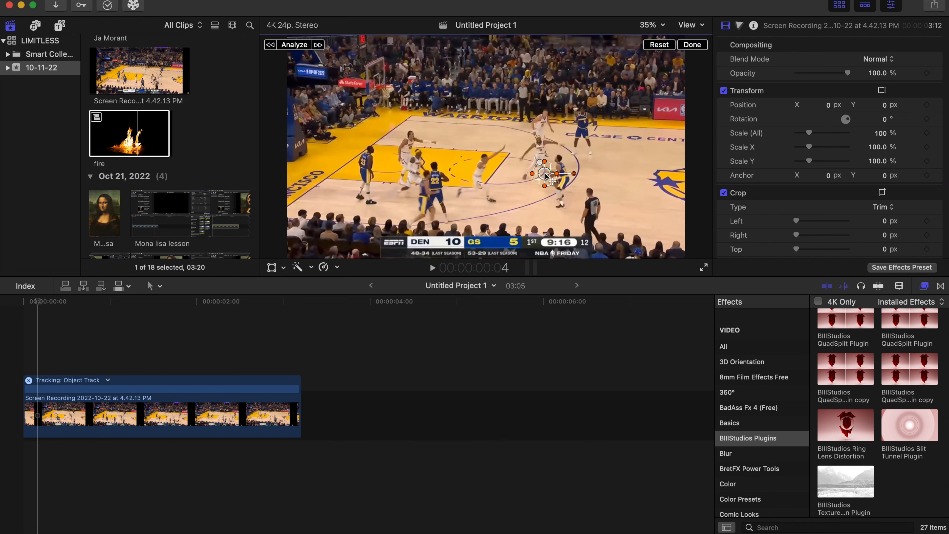
{"action": "key", "text": "Right"}
{"action": "key", "text": "Right"}
{"action": "key", "text": "Right"}
{"action": "key", "text": "Right"}
{"action": "key", "text": "Right"}
{"action": "key", "text": "Right"}
{"action": "key", "text": "Right"}
{"action": "key", "text": "Right"}
{"action": "key", "text": "Right"}
{"action": "key", "text": "Right"}
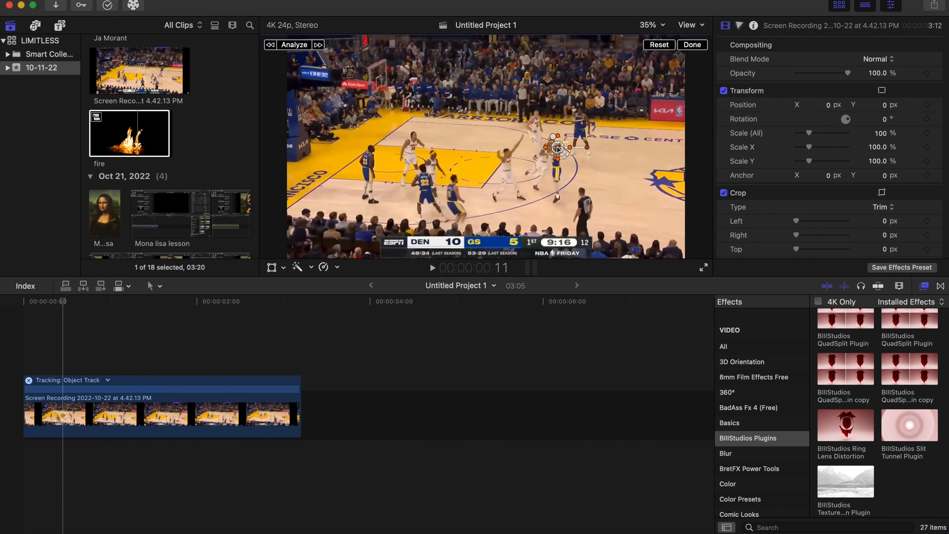
{"action": "mouse_move", "coordinate": [520, 107]}
{"action": "left_mouse_down"}
{"action": "mouse_move", "coordinate": [533, 112]}
{"action": "mouse_move", "coordinate": [462, 61]}
{"action": "left_mouse_up"}
{"action": "key", "text": "Right"}
{"action": "key", "text": "Right"}
{"action": "key", "text": "Right"}
{"action": "key", "text": "Right"}
{"action": "key", "text": "Right"}
{"action": "key", "text": "Right"}
{"action": "key", "text": "Right"}
{"action": "key", "text": "Left"}
{"action": "key", "text": "Right"}
{"action": "key", "text": "Right"}
{"action": "key", "text": "Right"}
{"action": "key", "text": "Right"}
{"action": "key", "text": "Right"}
{"action": "key", "text": "Right"}
{"action": "key", "text": "Right"}
{"action": "key", "text": "Right"}
{"action": "key", "text": "Right"}
{"action": "key", "text": "Right"}
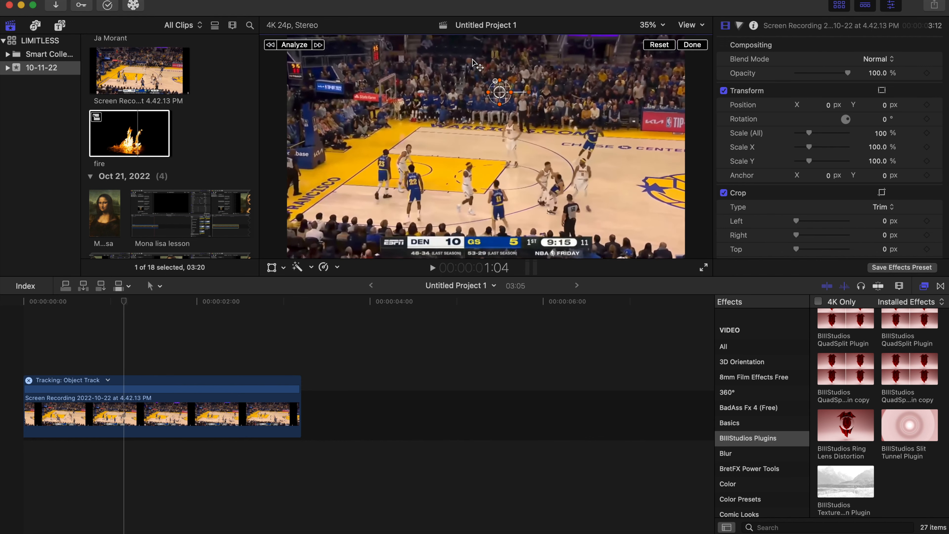
Keep the tracker centred on the ball frame by frame from about 1:04 to 1:23 as it drops toward the hoop
{"action": "key", "text": "Right"}
{"action": "key", "text": "Right"}
{"action": "key", "text": "Right"}
{"action": "key", "text": "Right"}
{"action": "key", "text": "Right"}
{"action": "key", "text": "Right"}
{"action": "key", "text": "Right"}
{"action": "key", "text": "Right"}
{"action": "key", "text": "Right"}
{"action": "key", "text": "Right"}
{"action": "key", "text": "Right"}
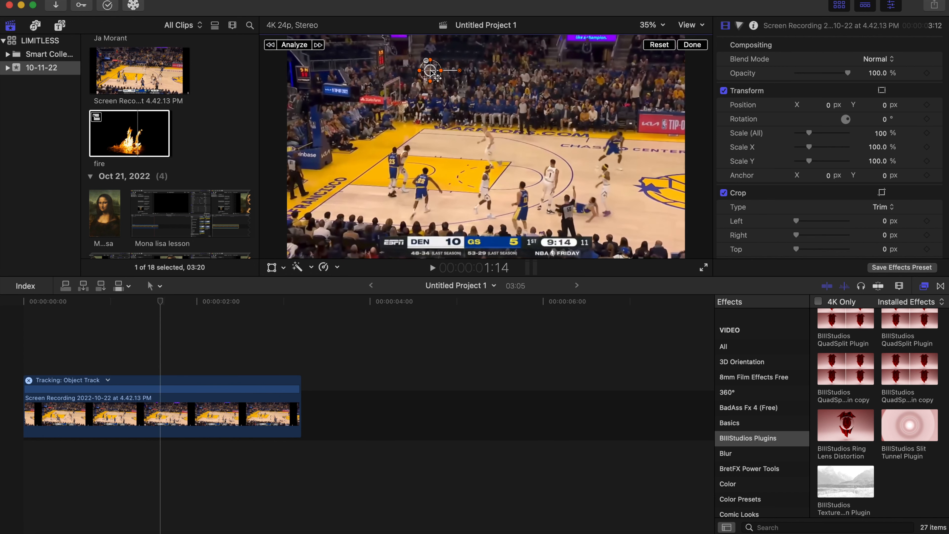
{"action": "mouse_move", "coordinate": [462, 61]}
{"action": "left_mouse_down"}
{"action": "mouse_move", "coordinate": [422, 85]}
{"action": "mouse_move", "coordinate": [420, 112]}
{"action": "left_mouse_up"}
{"action": "key", "text": "Right"}
{"action": "key", "text": "Right"}
{"action": "key", "text": "Left"}
{"action": "key", "text": "Left"}
{"action": "key", "text": "Right"}
{"action": "key", "text": "Right"}
{"action": "key", "text": "Right"}
{"action": "key", "text": "Right"}
{"action": "key", "text": "Right"}
{"action": "key", "text": "Right"}
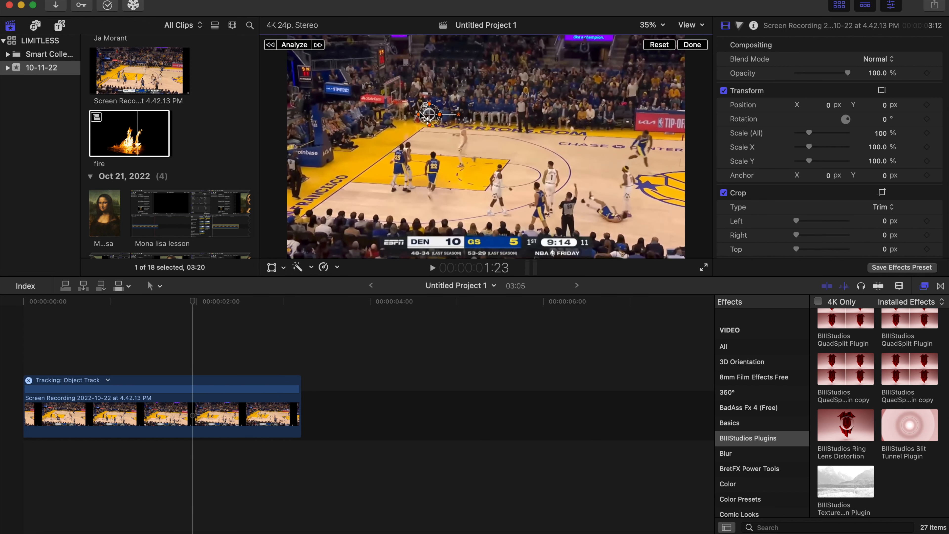
Correct the tracker's position on the ball through the remaining frames to 3:05 and return the playhead to the start
{"action": "key", "text": "Right"}
{"action": "key", "text": "Right"}
{"action": "key", "text": "Right"}
{"action": "key", "text": "Right"}
{"action": "key", "text": "Right"}
{"action": "key", "text": "Right"}
{"action": "key", "text": "Right"}
{"action": "key", "text": "Right"}
{"action": "key", "text": "Right"}
{"action": "key", "text": "Right"}
{"action": "key", "text": "Right"}
{"action": "key", "text": "Right"}
{"action": "key", "text": "Right"}
{"action": "key", "text": "Right"}
{"action": "key", "text": "Right"}
{"action": "key", "text": "Right"}
{"action": "key", "text": "Right"}
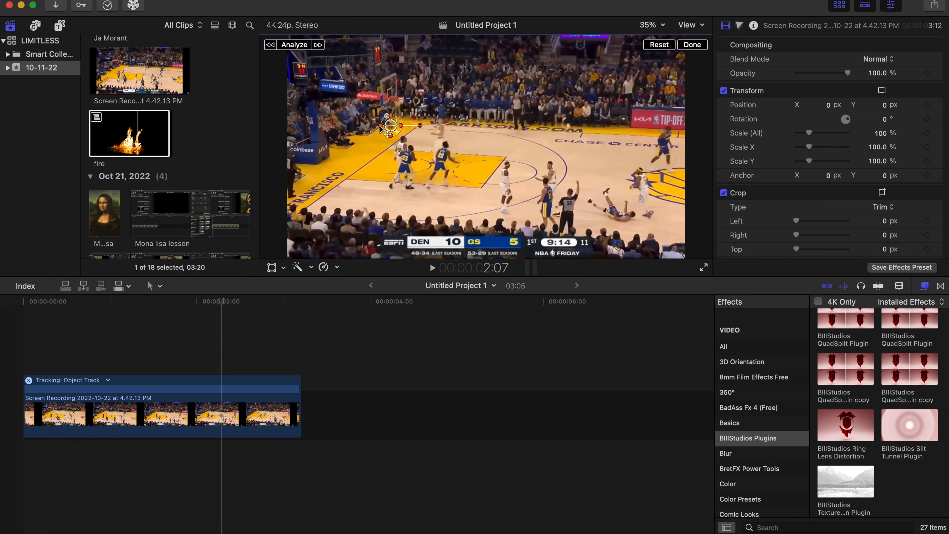
{"action": "key", "text": "Right"}
{"action": "key", "text": "Right"}
{"action": "key", "text": "Right"}
{"action": "key", "text": "Right"}
{"action": "key", "text": "Right"}
{"action": "key", "text": "Right"}
{"action": "key", "text": "Right"}
{"action": "key", "text": "Right"}
{"action": "key", "text": "Right"}
{"action": "key", "text": "Right"}
{"action": "key", "text": "Right"}
{"action": "key", "text": "Right"}
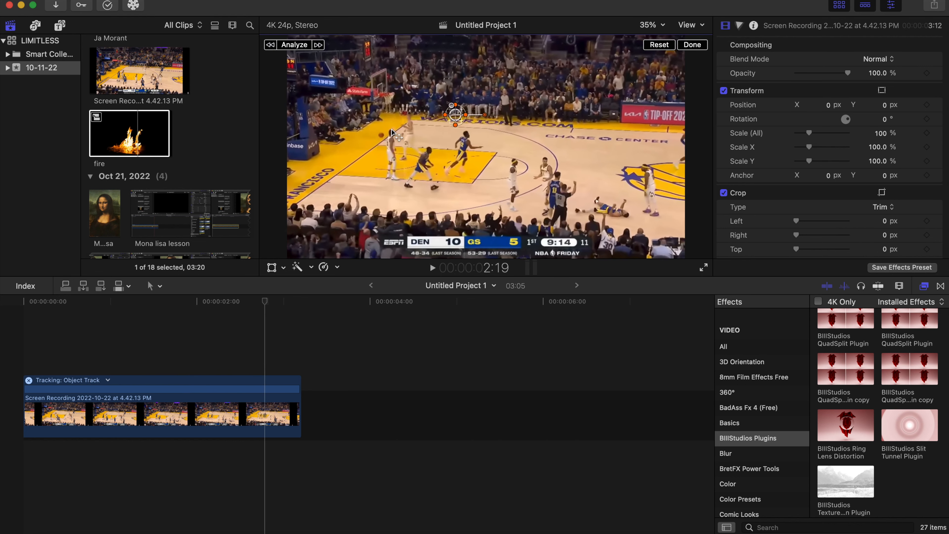
{"action": "key", "text": "Right"}
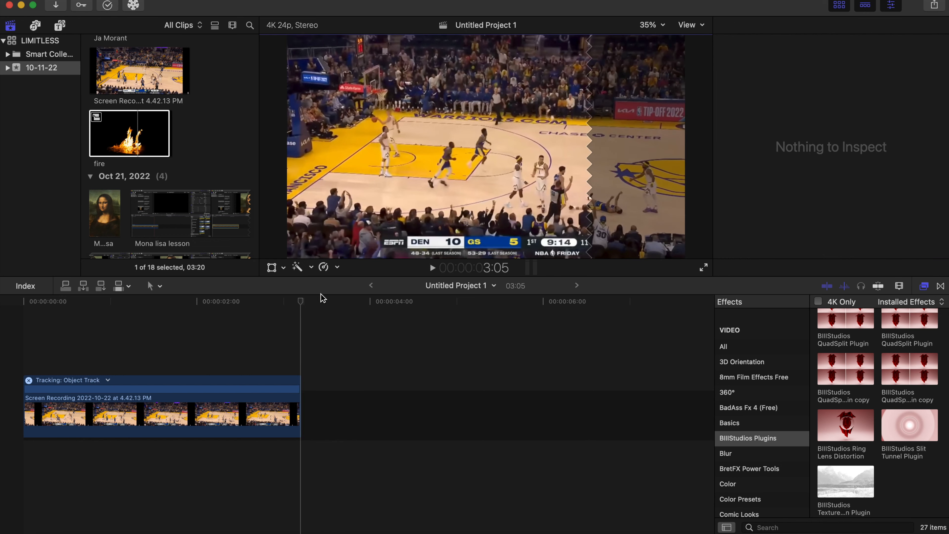
{"action": "left_click_drag", "start_coordinate": [303, 302], "coordinate": [1, 327]}
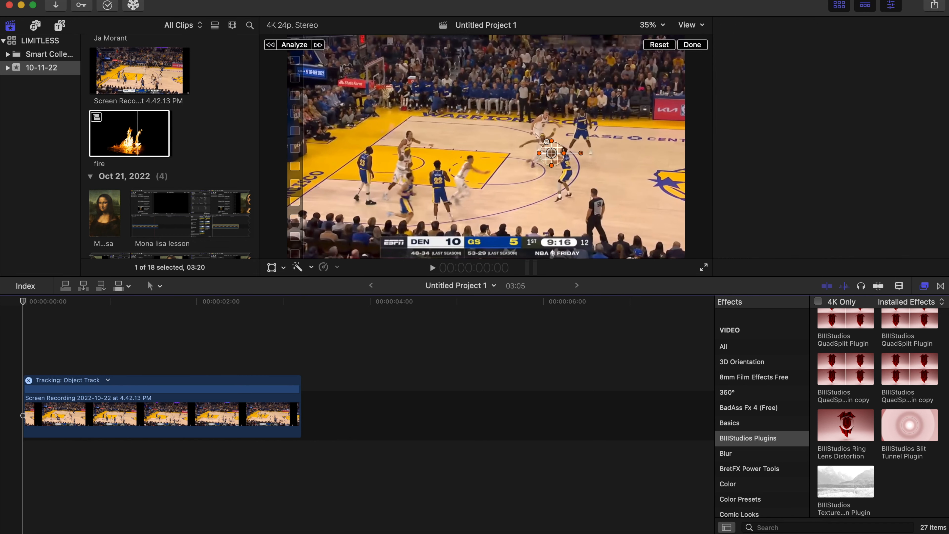
Play back the tracked Warriors clip to check that the tracker follows the ball, then return to the start
{"action": "key", "text": "space"}
{"action": "key", "text": "space"}
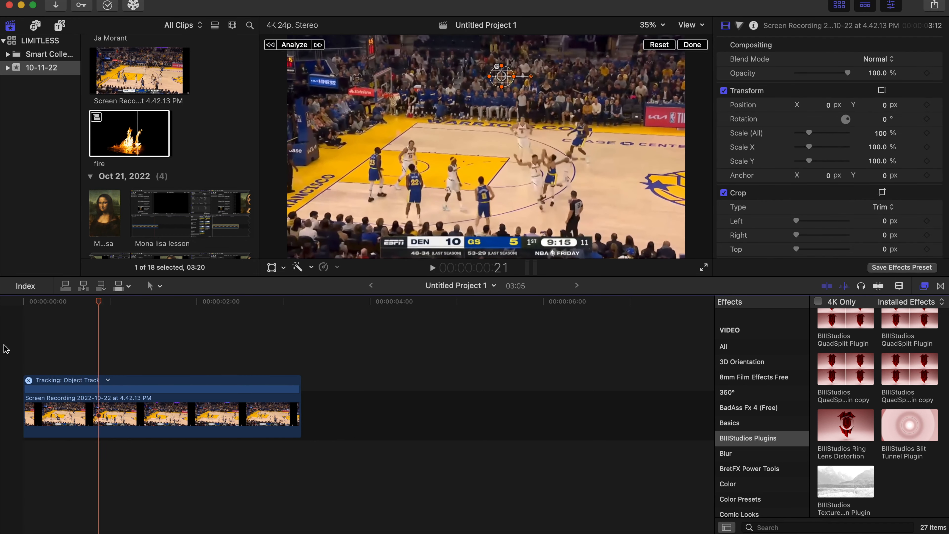
{"action": "key", "text": "Home"}
{"action": "key", "text": "space"}
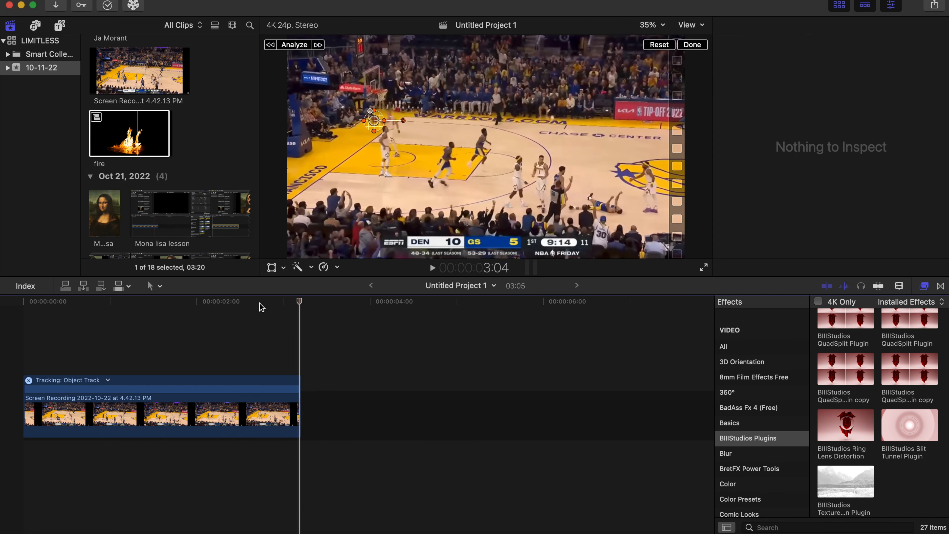
{"action": "left_click", "coordinate": [77, 303]}
{"action": "left_click_drag", "start_coordinate": [78, 305], "coordinate": [12, 307]}
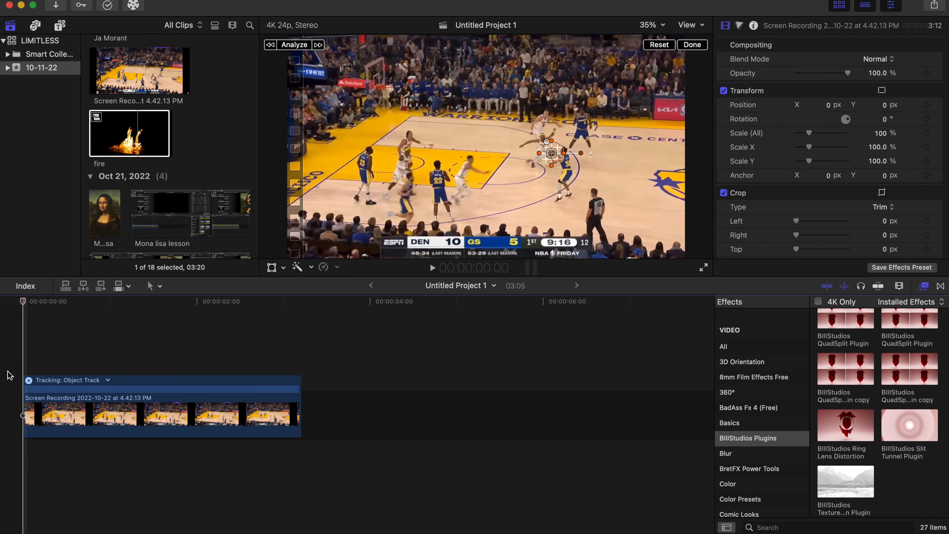
Add a Basic Title above the Warriors clip and cut off its excess beyond the clip's end at 3:05
{"action": "key", "text": "ctrl+t"}
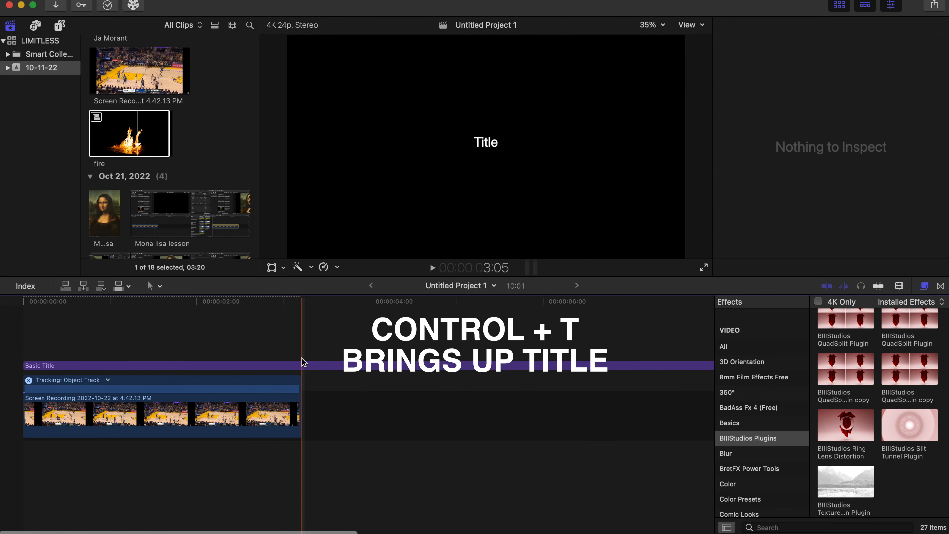
{"action": "left_click", "coordinate": [304, 367]}
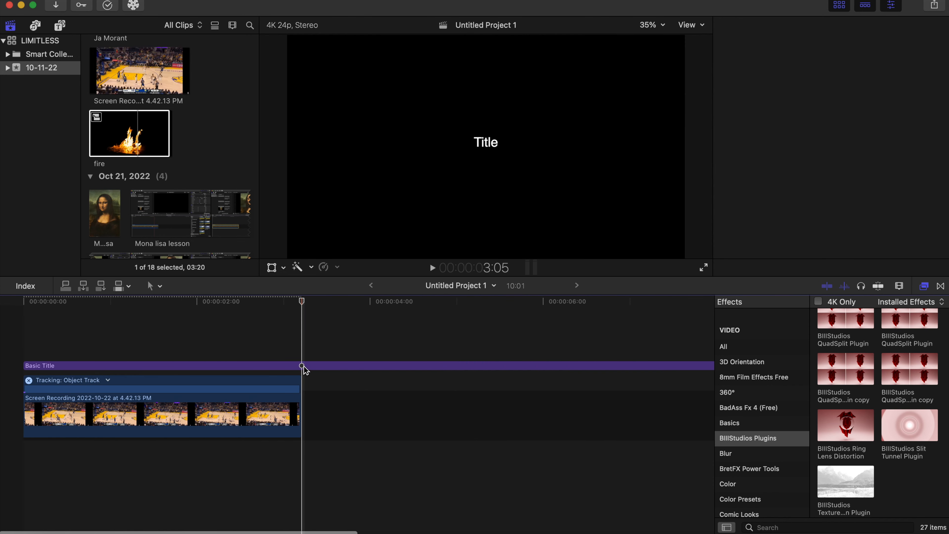
{"action": "left_click_drag", "start_coordinate": [305, 370], "coordinate": [306, 385]}
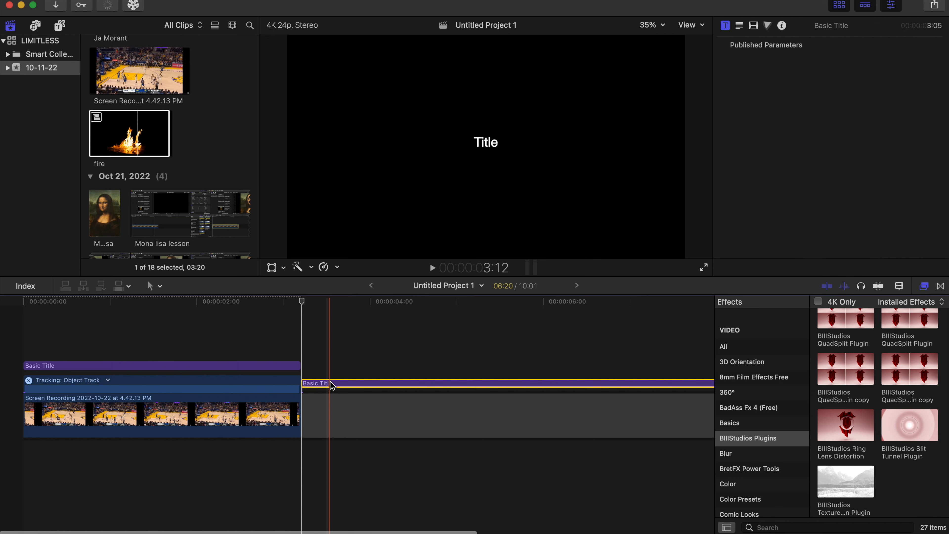
{"action": "left_click", "coordinate": [335, 413]}
{"action": "key", "text": "Delete"}
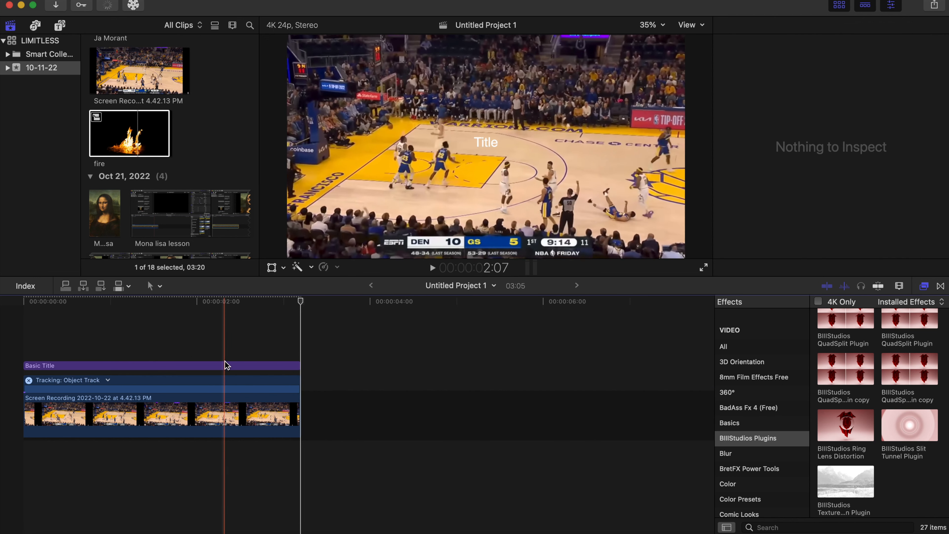
Set the title's font to Meloriac and change its text to SPLASH
{"action": "left_click", "coordinate": [86, 365]}
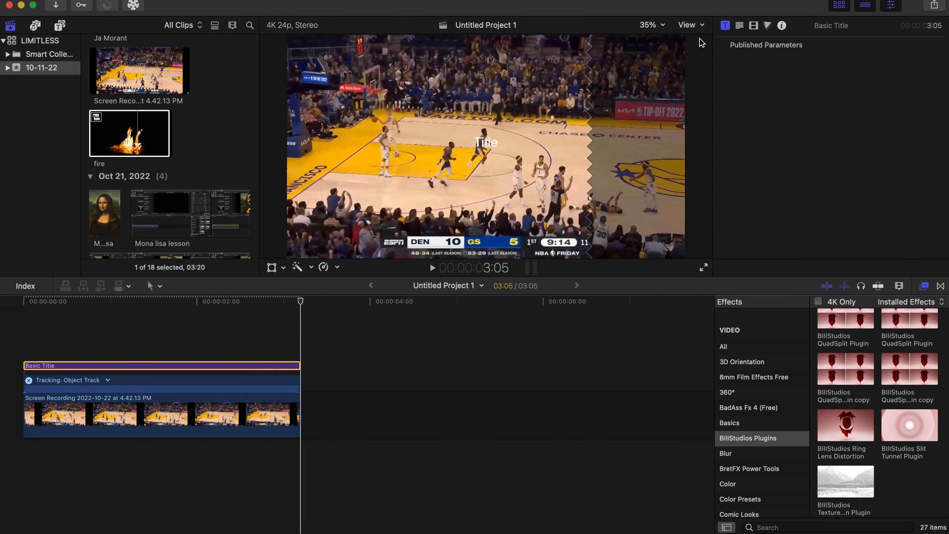
{"action": "left_click", "coordinate": [739, 25]}
{"action": "left_click", "coordinate": [859, 202]}
{"action": "scroll", "coordinate": [847, 399], "scroll_direction": "down", "scroll_amount": 5}
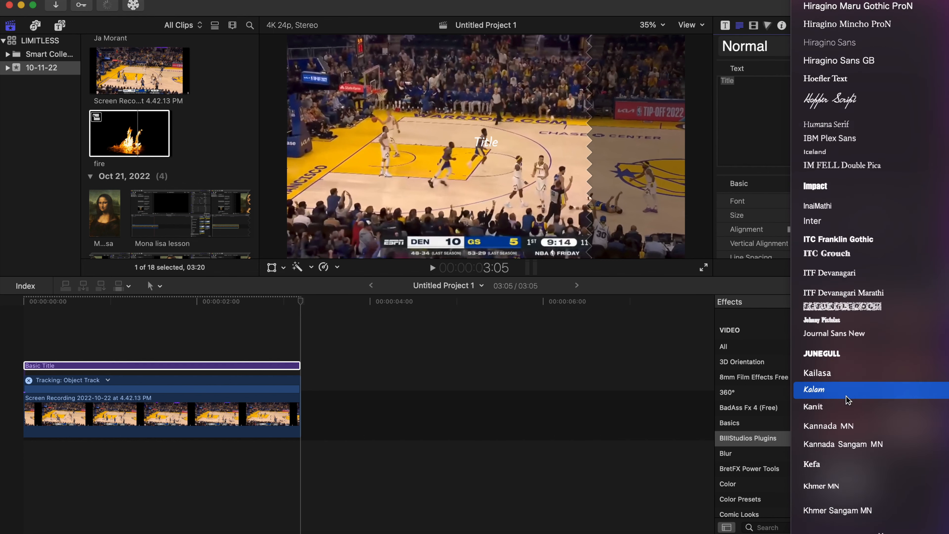
{"action": "scroll", "coordinate": [848, 399], "scroll_direction": "down", "scroll_amount": 10}
{"action": "left_click", "coordinate": [847, 396]}
{"action": "type", "text": "SPLASH"}
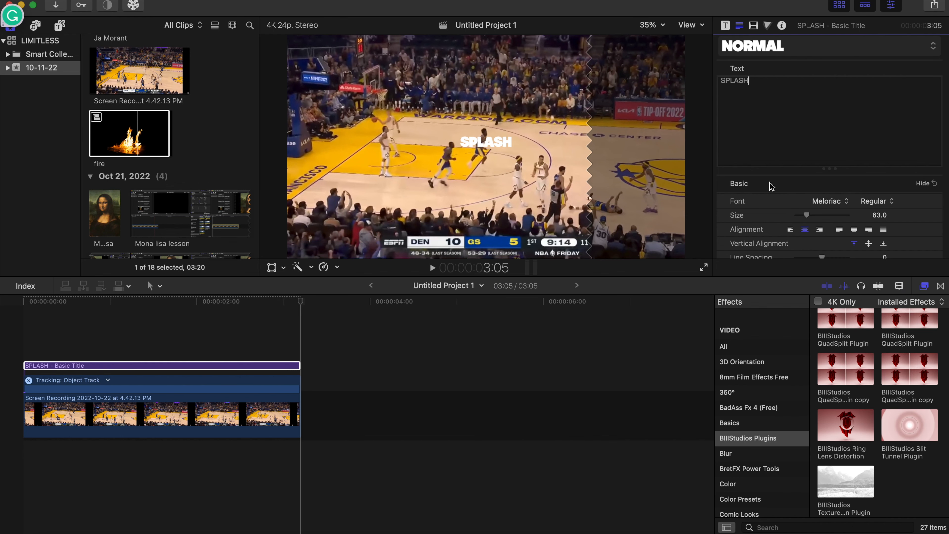
Change the SPLASH title's face color to yellow
{"action": "scroll", "coordinate": [771, 186], "scroll_direction": "down", "scroll_amount": 10}
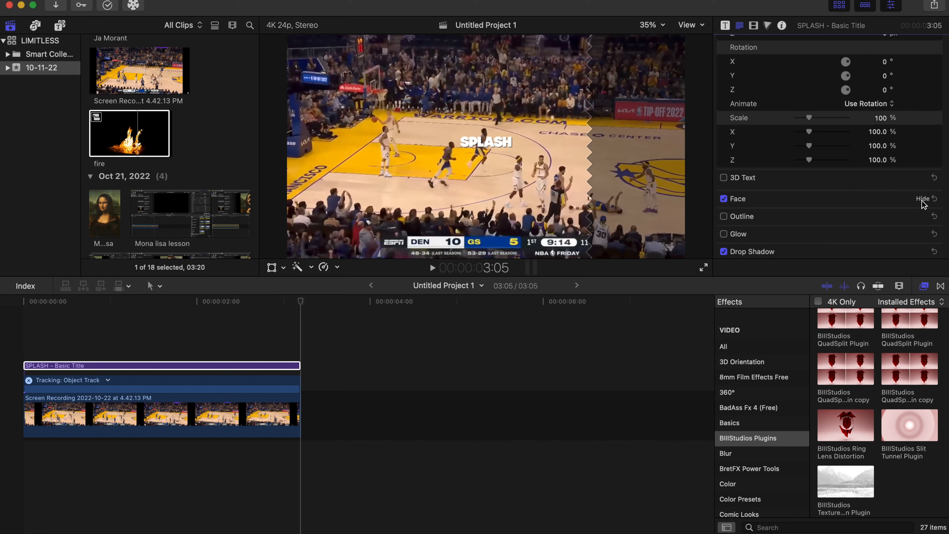
{"action": "left_click", "coordinate": [923, 199]}
{"action": "left_click", "coordinate": [893, 227]}
{"action": "left_click", "coordinate": [869, 257]}
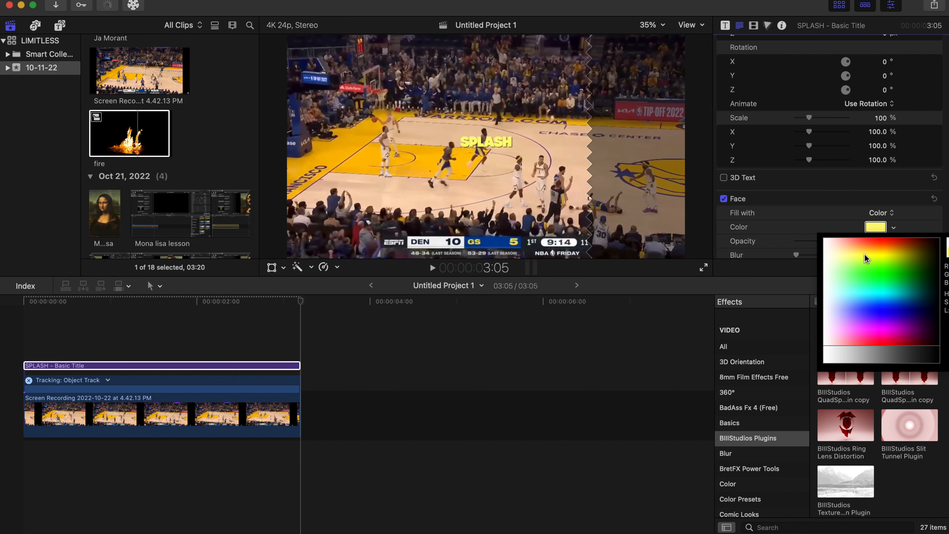
{"action": "left_click", "coordinate": [874, 255]}
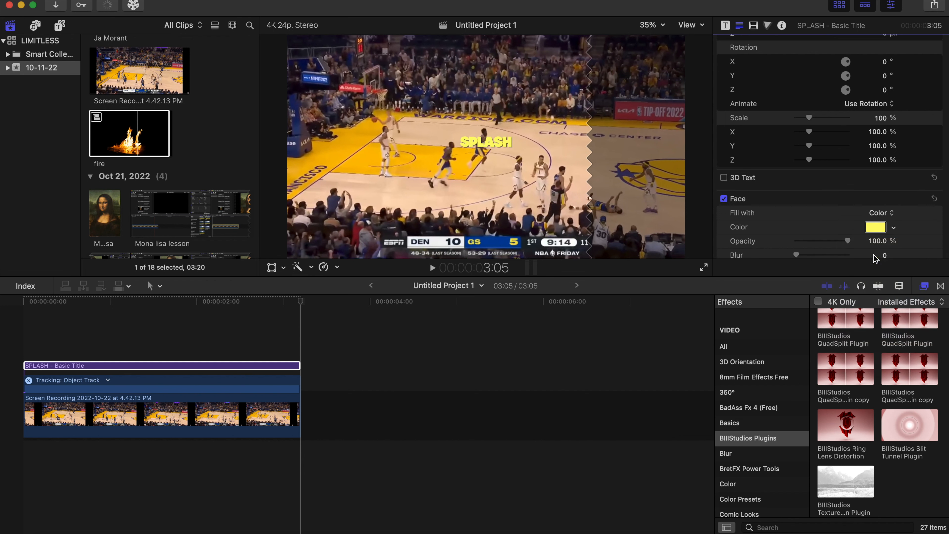
Attach the SPLASH title to the Warriors clip's Object Track tracker
{"action": "left_click", "coordinate": [123, 364]}
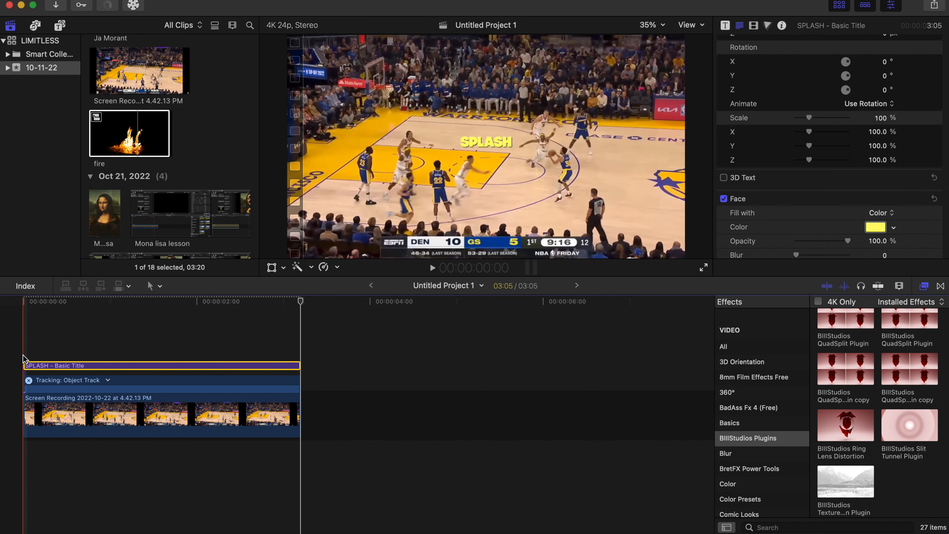
{"action": "left_click", "coordinate": [30, 365]}
{"action": "left_click", "coordinate": [272, 267]}
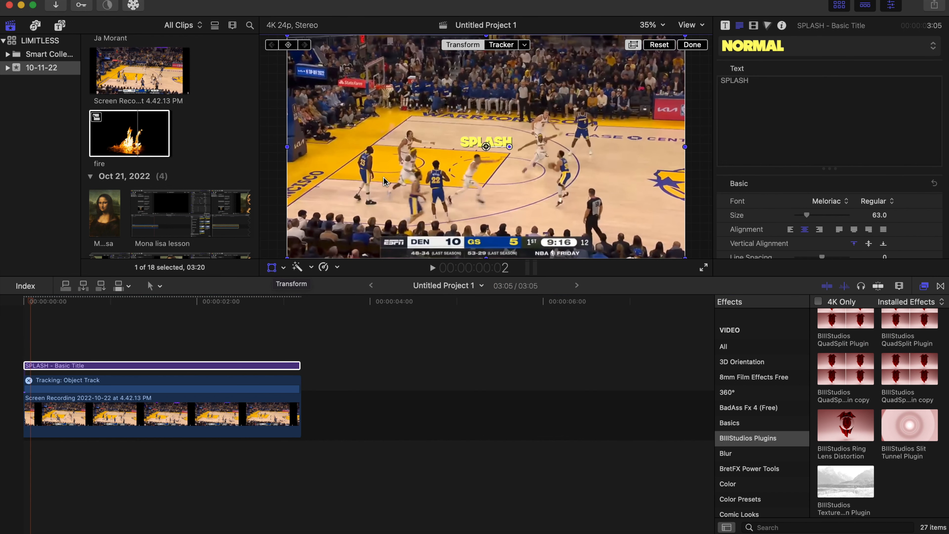
{"action": "left_click", "coordinate": [527, 47]}
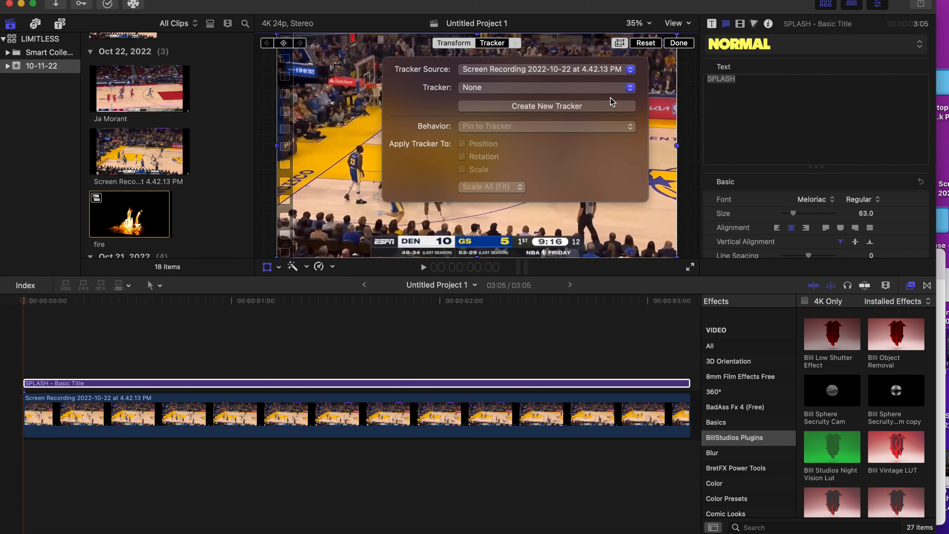
{"action": "left_click", "coordinate": [611, 89]}
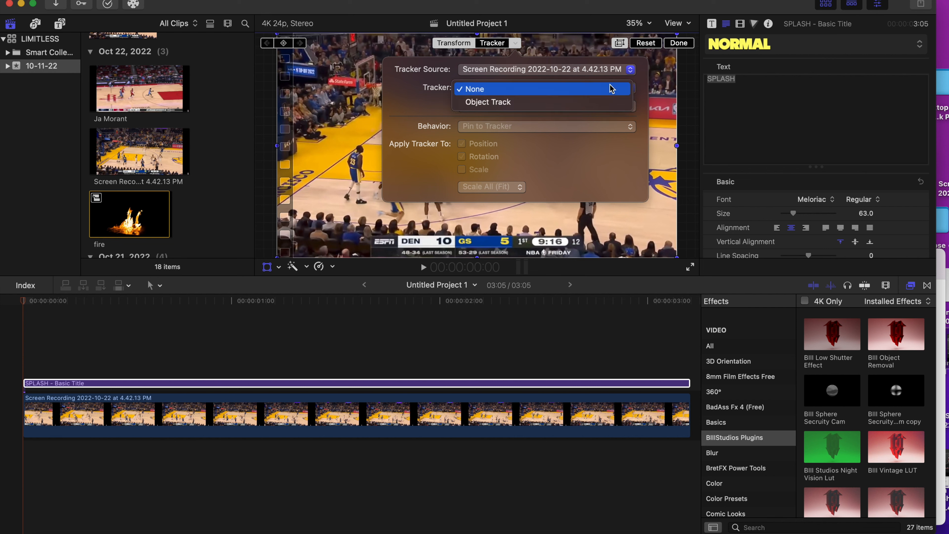
{"action": "left_click", "coordinate": [602, 103]}
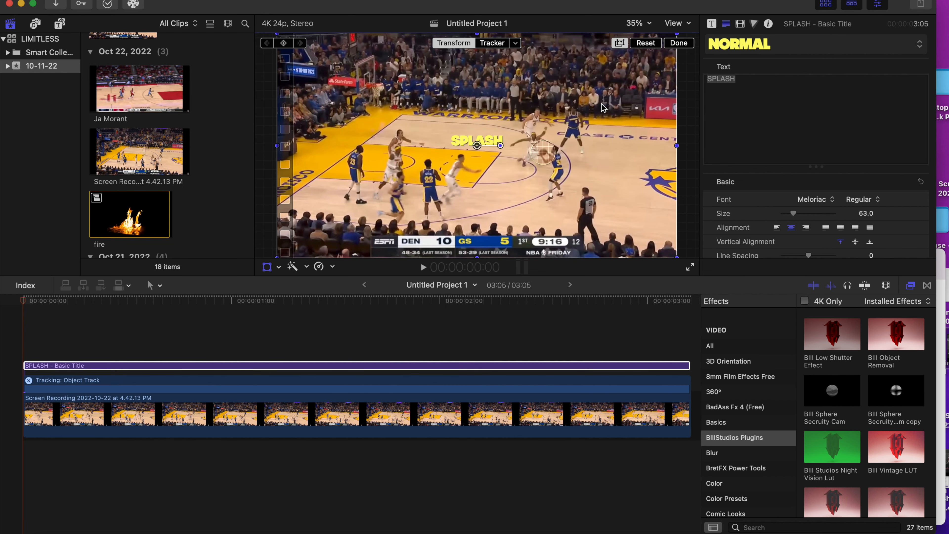
Set the title's tracking behavior to Pin to Tracker
{"action": "left_click", "coordinate": [515, 43]}
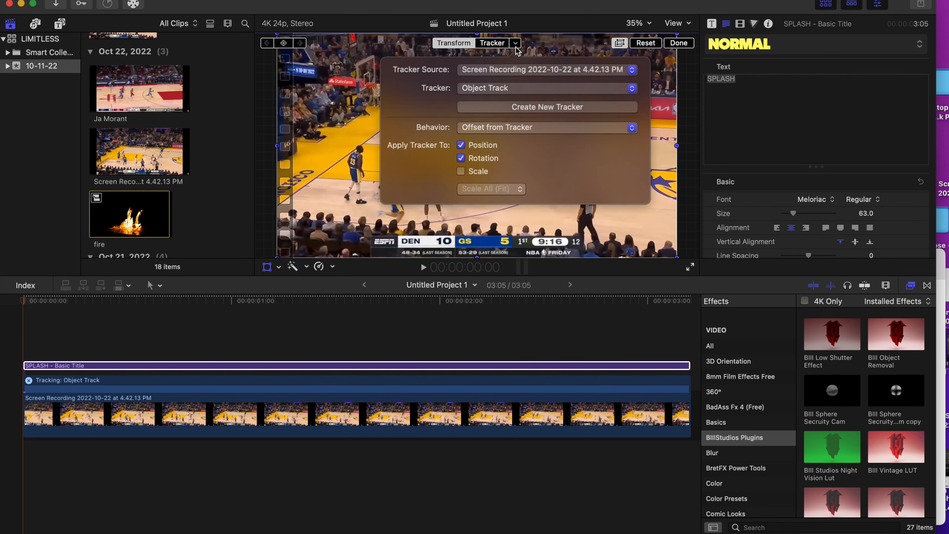
{"action": "left_click", "coordinate": [538, 134]}
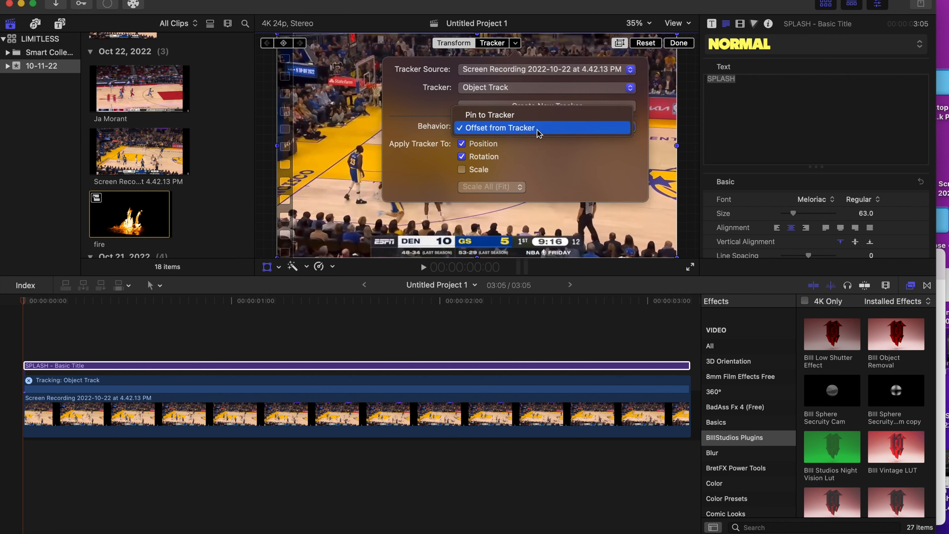
{"action": "left_click", "coordinate": [532, 116]}
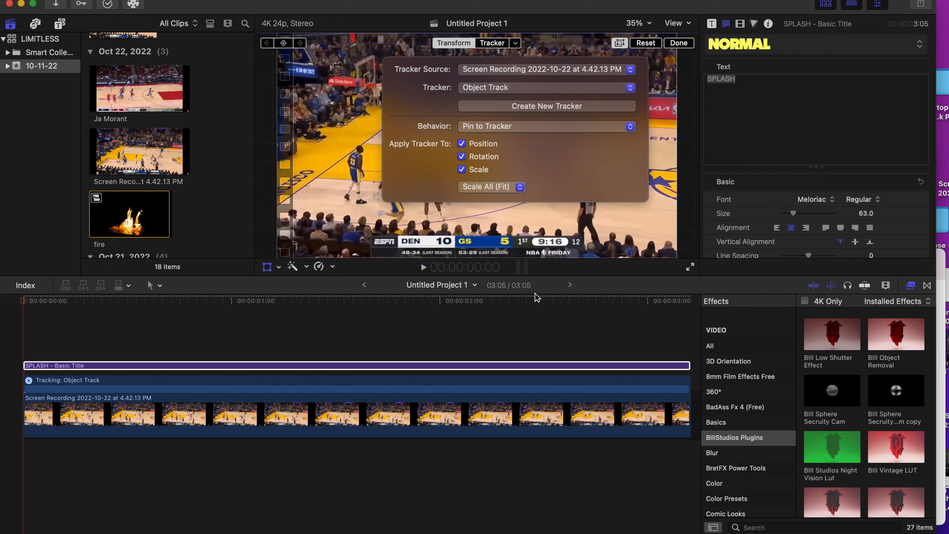
Play the clip from the start to examine how the pinned title follows the ball, and return to the beginning
{"action": "left_click", "coordinate": [529, 311]}
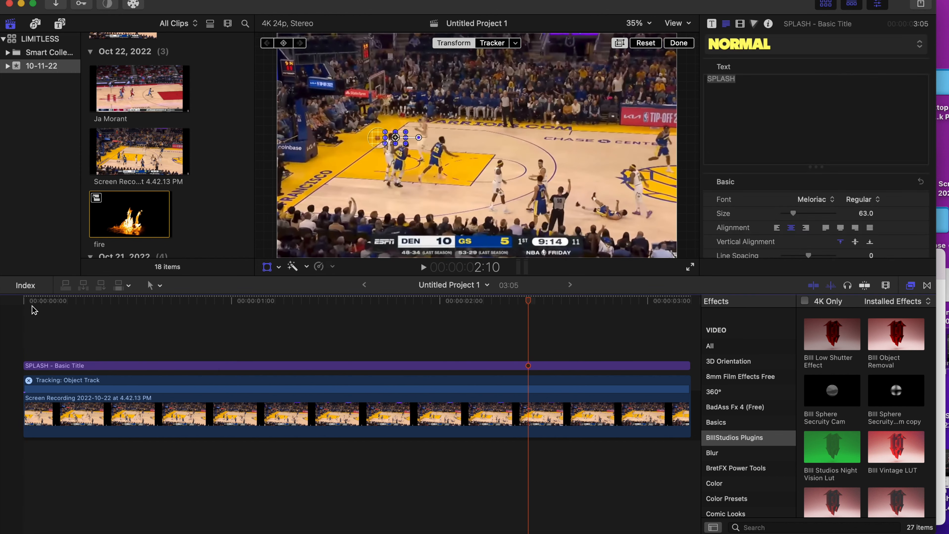
{"action": "left_click", "coordinate": [24, 301]}
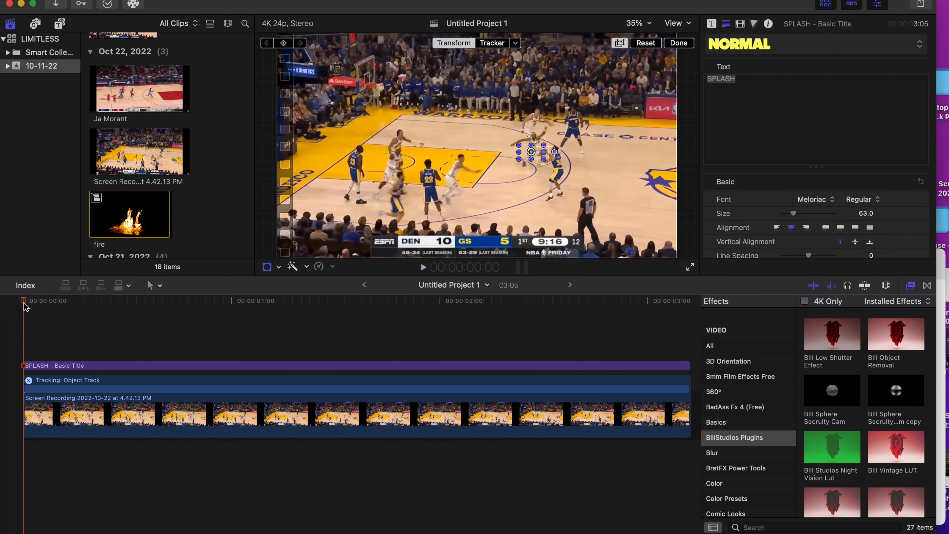
{"action": "key", "text": "space"}
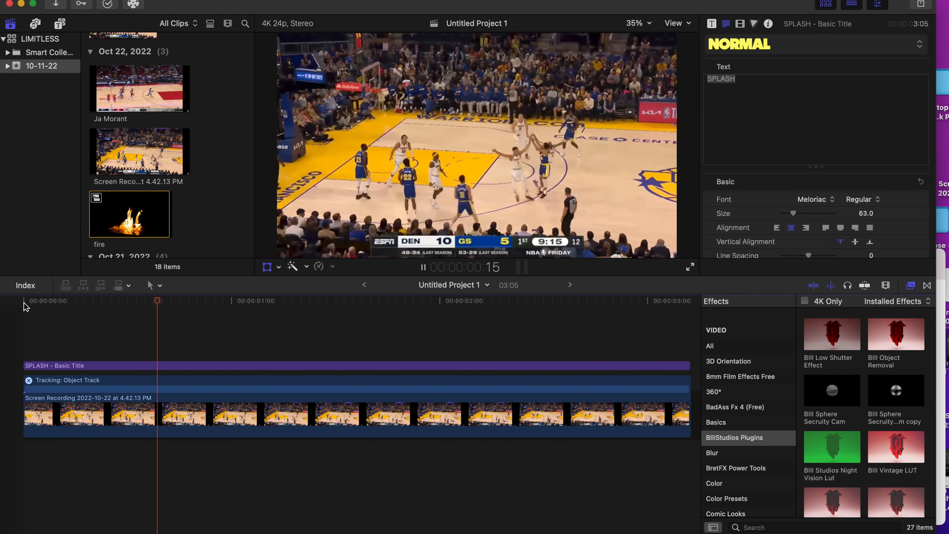
{"action": "key", "text": "space"}
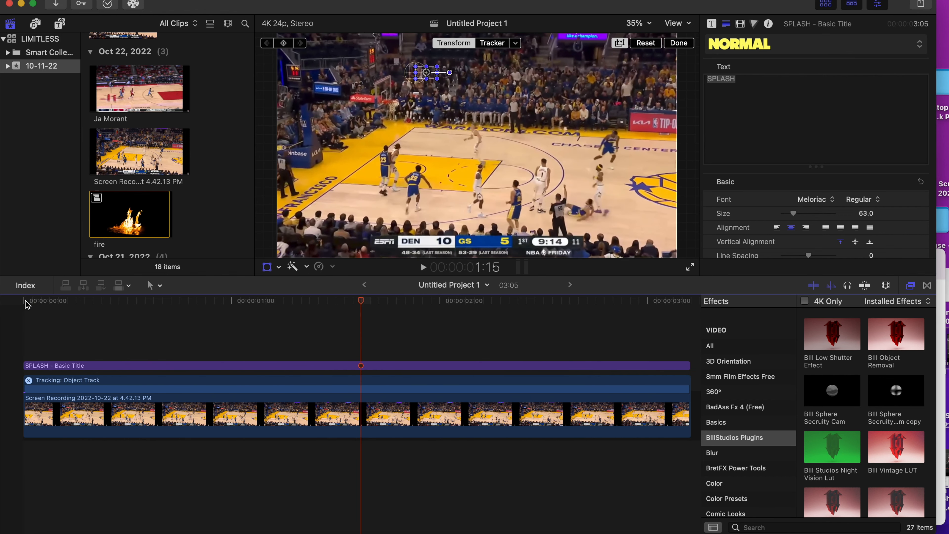
{"action": "key", "text": "space"}
{"action": "key", "text": "space"}
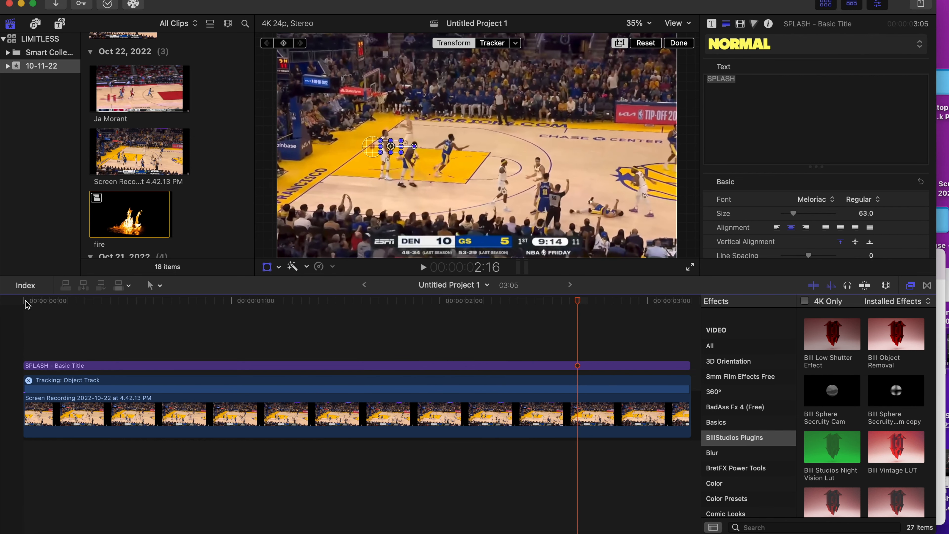
{"action": "left_click", "coordinate": [25, 301]}
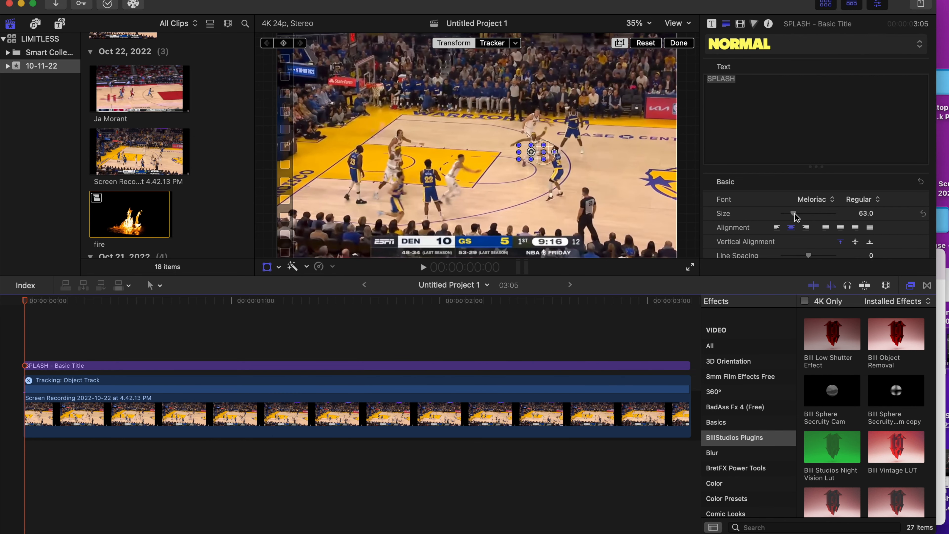
Enlarge the SPLASH title's text size to 406 and play back the result
{"action": "left_click_drag", "start_coordinate": [796, 215], "coordinate": [814, 218]}
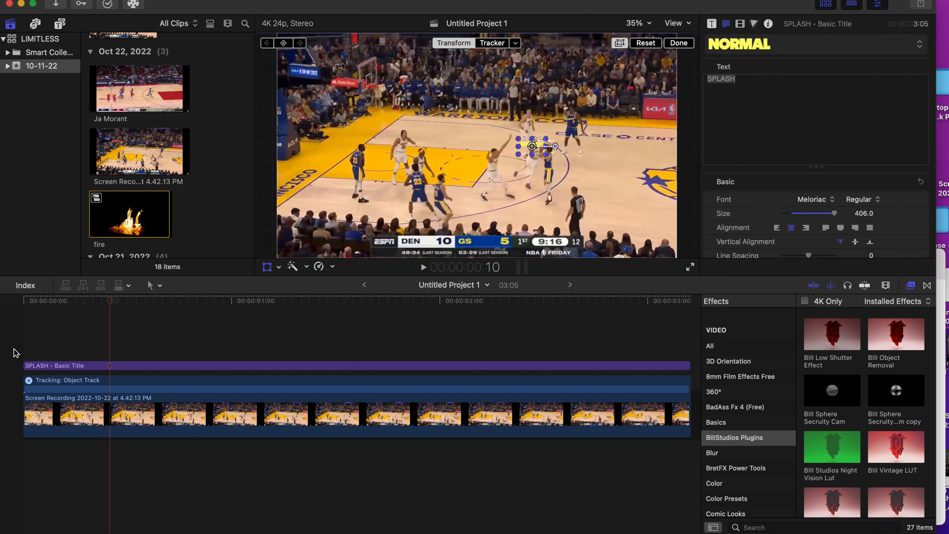
{"action": "key", "text": "space"}
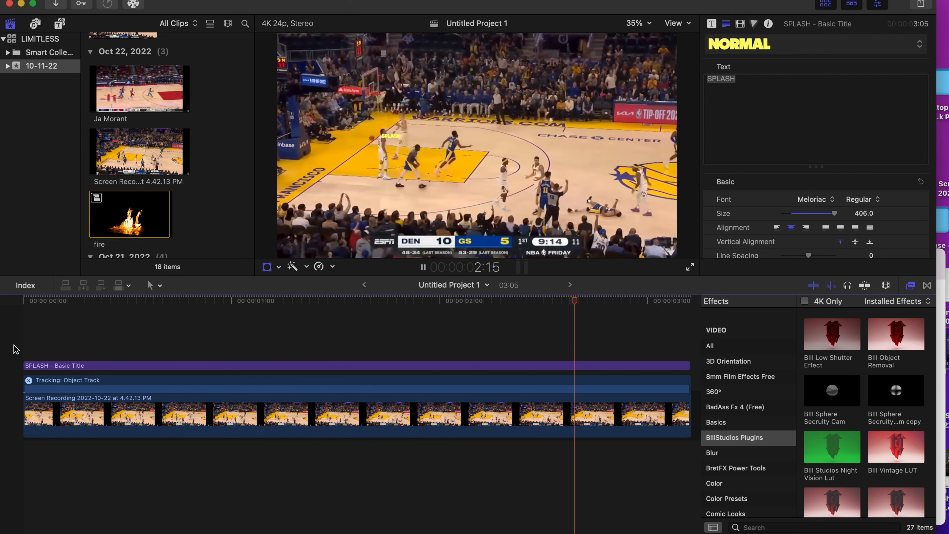
{"action": "key", "text": "space"}
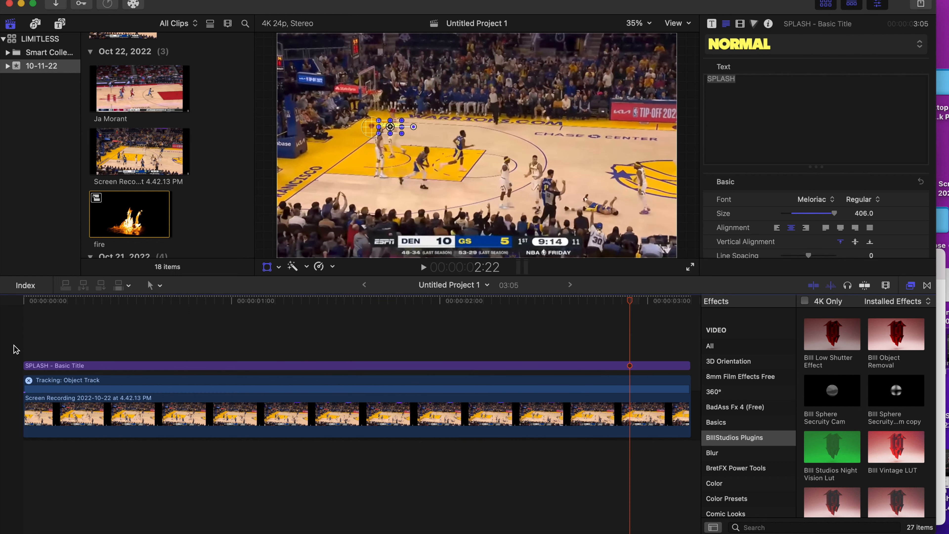
Delete the SPLASH title and place the fire clip above the Warriors clip, aligned to its start
{"action": "left_click", "coordinate": [278, 366]}
{"action": "key", "text": "Delete"}
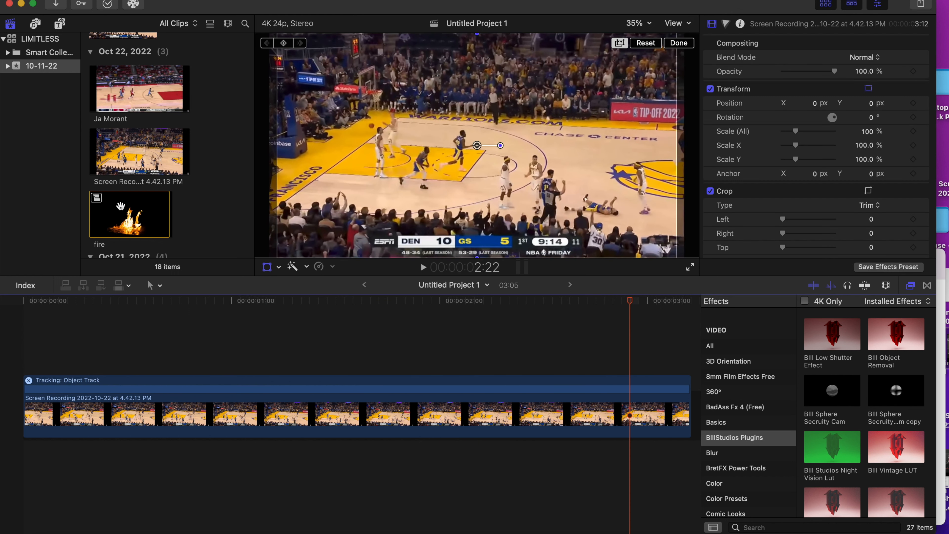
{"action": "left_click_drag", "start_coordinate": [120, 206], "coordinate": [26, 352]}
Trim the end of the fire clip to 3:05 to match the end of the Warriors clip
{"action": "scroll", "coordinate": [197, 362], "scroll_direction": "right", "scroll_amount": 5}
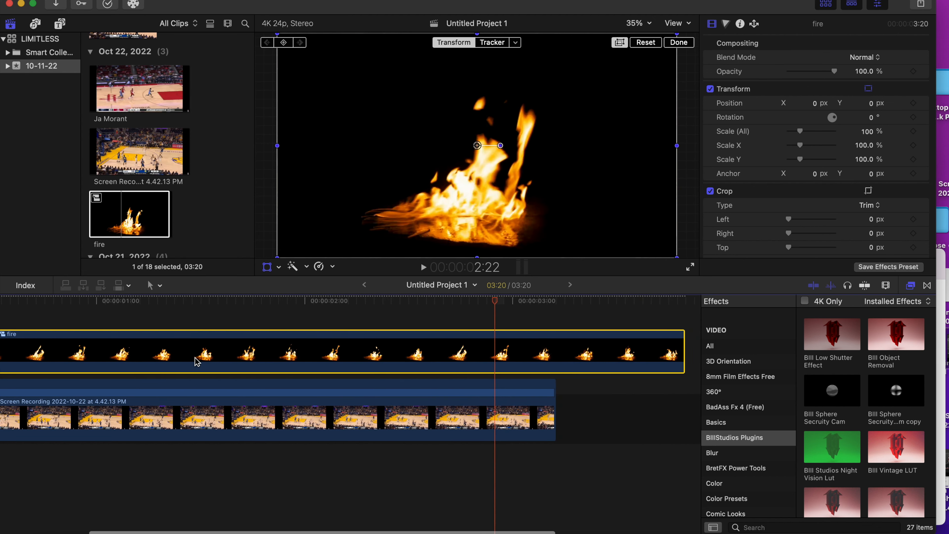
{"action": "left_click", "coordinate": [552, 319]}
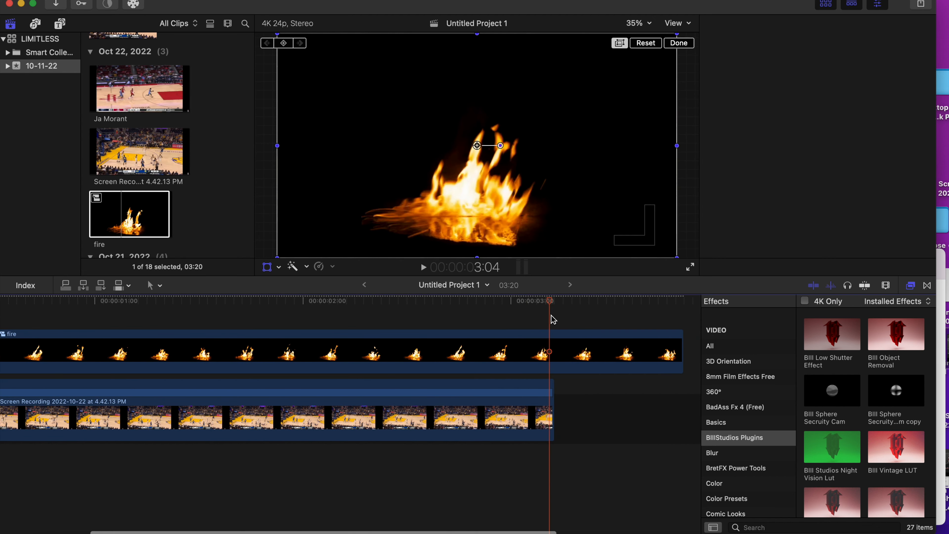
{"action": "left_click", "coordinate": [554, 306]}
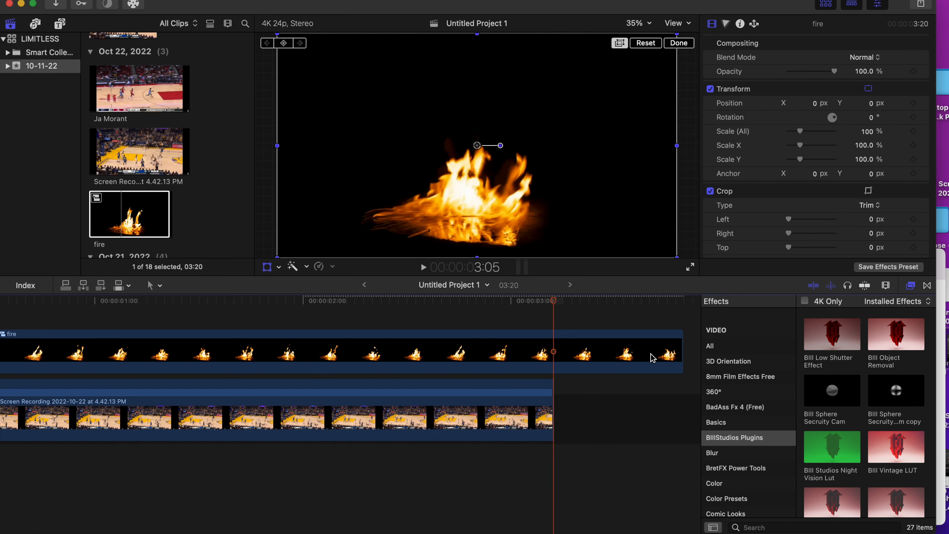
{"action": "left_click_drag", "start_coordinate": [678, 352], "coordinate": [557, 356]}
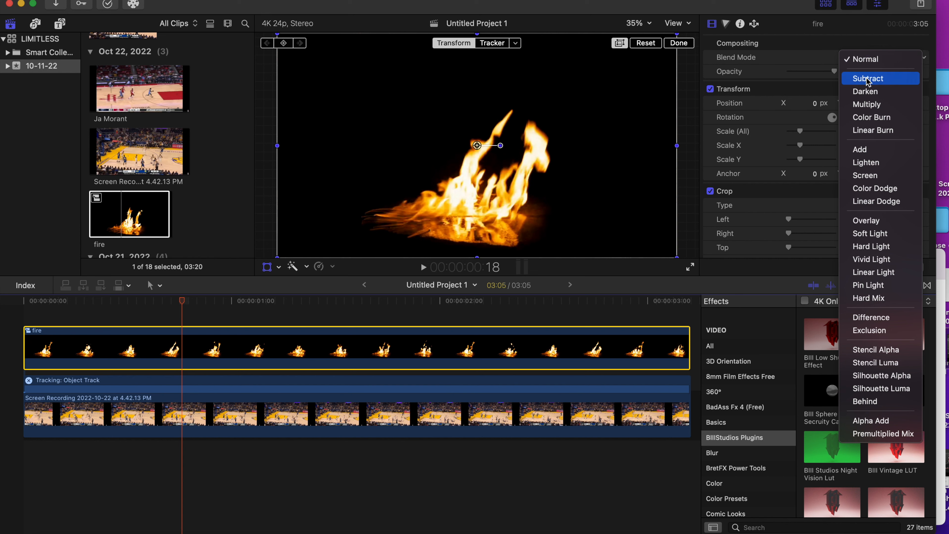
Set the fire clip's blend mode to Add and attach it to the Object Track tracker of the game footage
{"action": "left_click", "coordinate": [865, 150]}
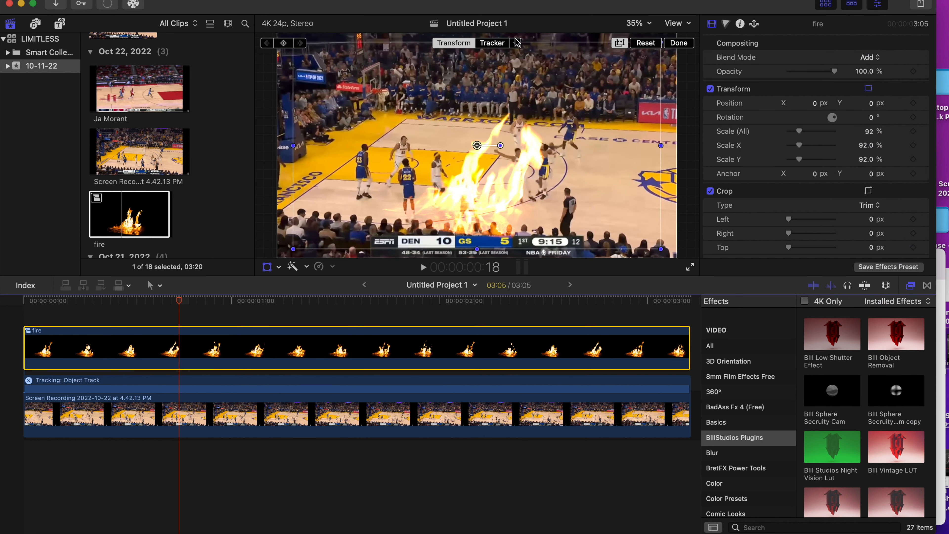
{"action": "left_click", "coordinate": [515, 42]}
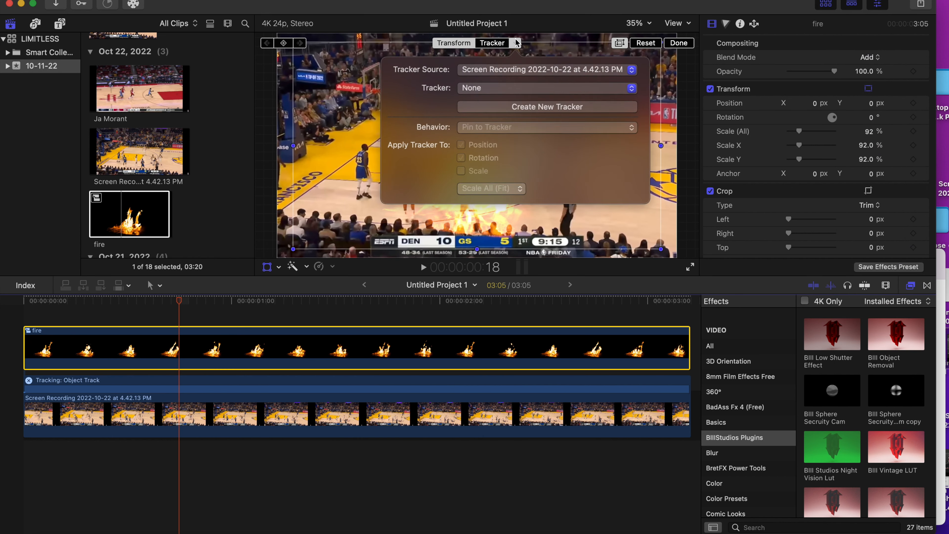
{"action": "left_click", "coordinate": [530, 92]}
{"action": "left_click", "coordinate": [525, 101]}
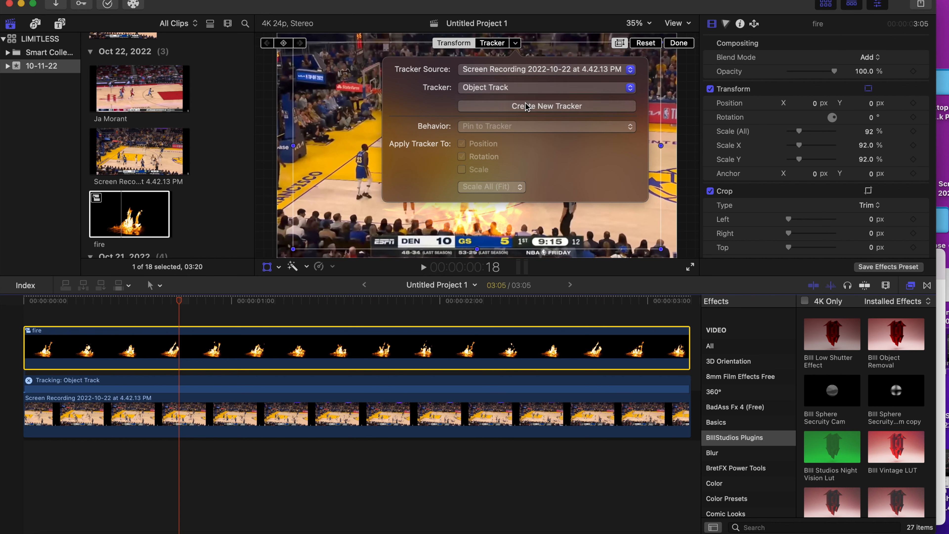
{"action": "left_click", "coordinate": [526, 105]}
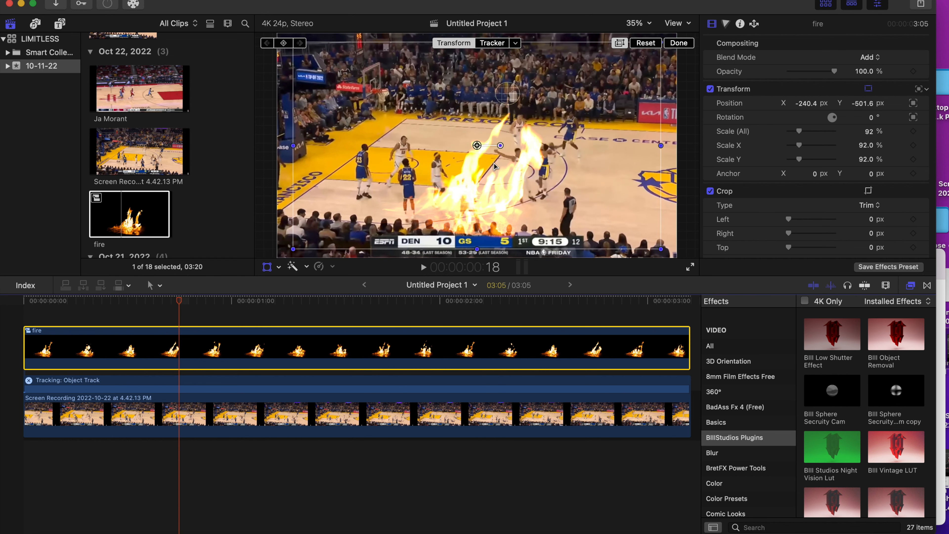
Scale the fire clip down to 31% at 1:15 and set its tracker behavior to Pin to Tracker
{"action": "left_click_drag", "start_coordinate": [179, 309], "coordinate": [366, 311]}
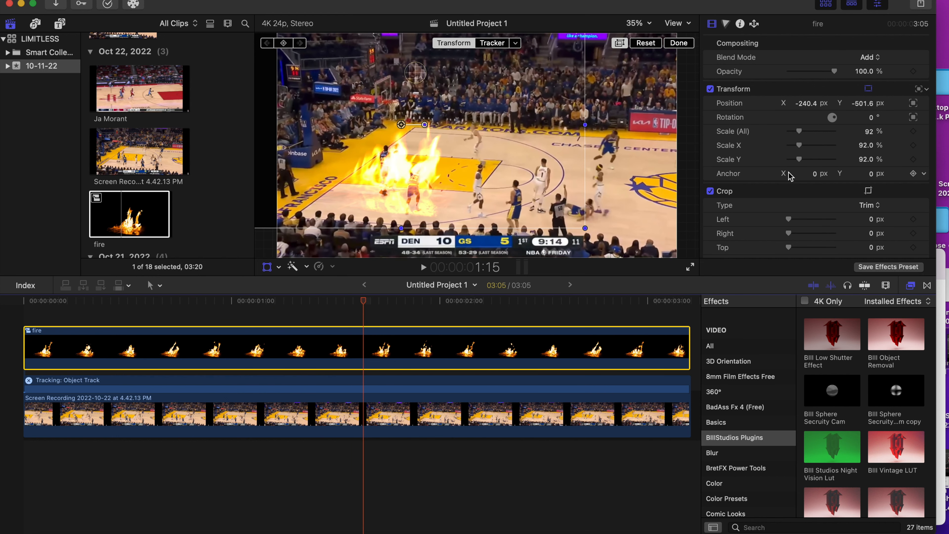
{"action": "left_click_drag", "start_coordinate": [800, 131], "coordinate": [792, 131]}
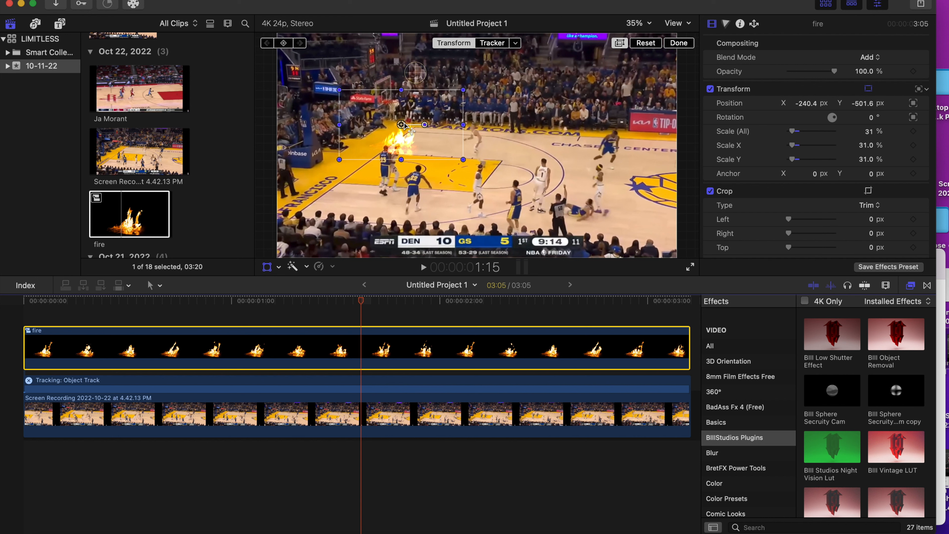
{"action": "left_click", "coordinate": [517, 43]}
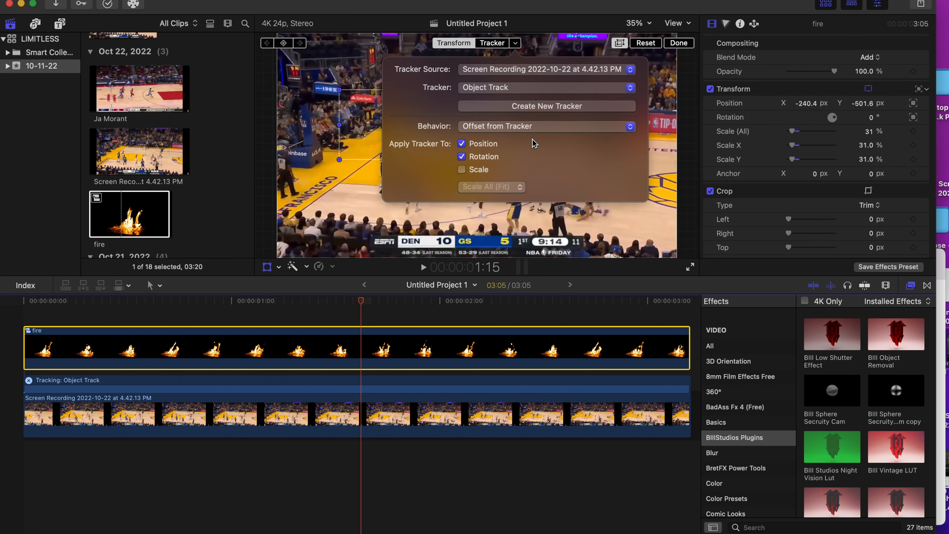
{"action": "left_click", "coordinate": [533, 127]}
{"action": "left_click", "coordinate": [526, 112]}
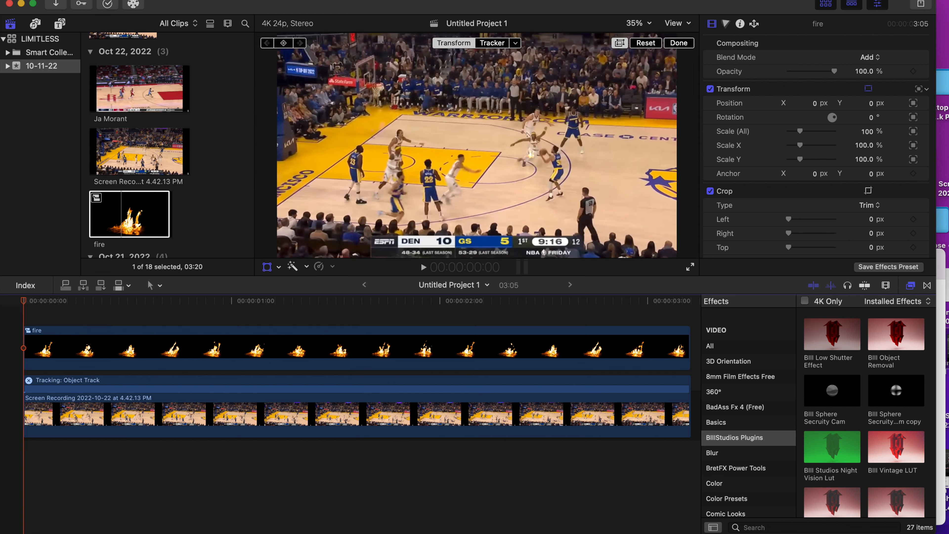
Set the pinned fire clip's scale to 141% and play the timeline from the start to check the tracking
{"action": "key", "text": "space"}
{"action": "key", "text": "space"}
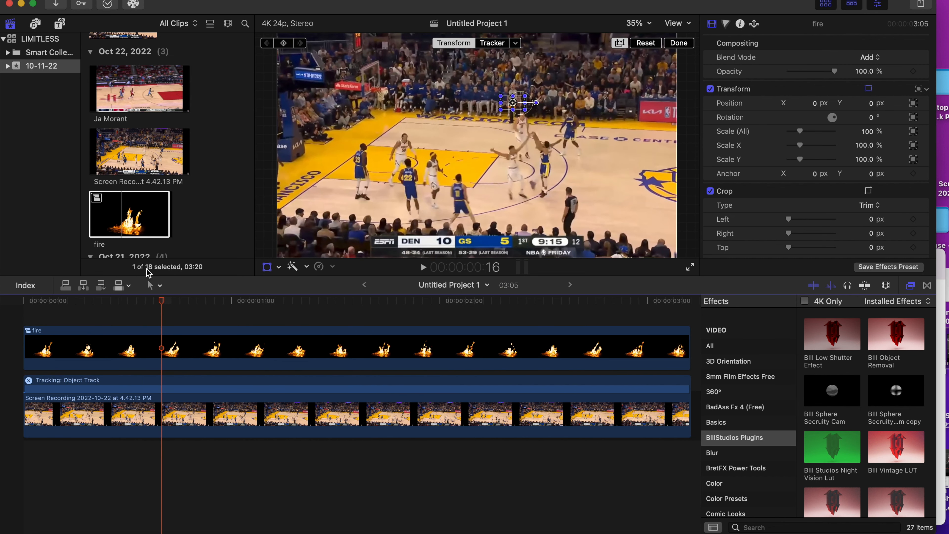
{"action": "key", "text": "space"}
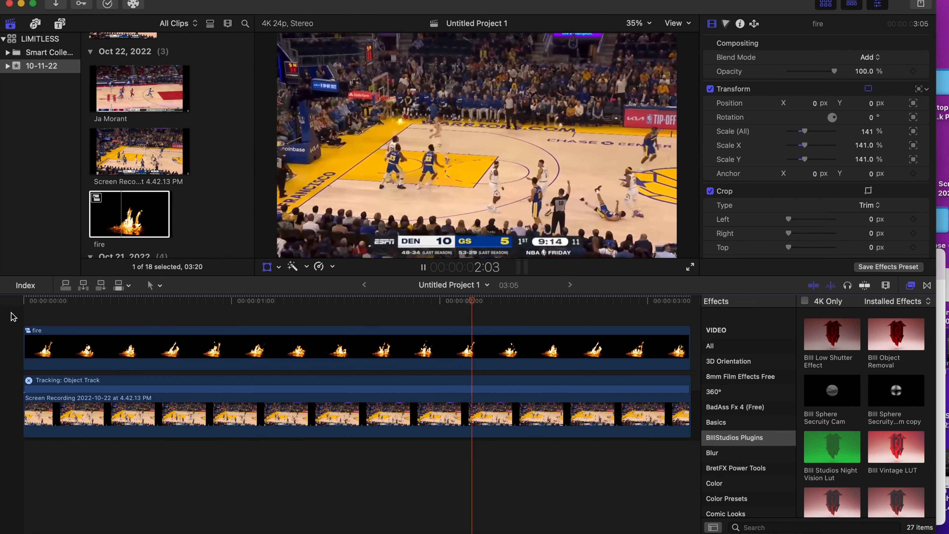
{"action": "left_click", "coordinate": [13, 318]}
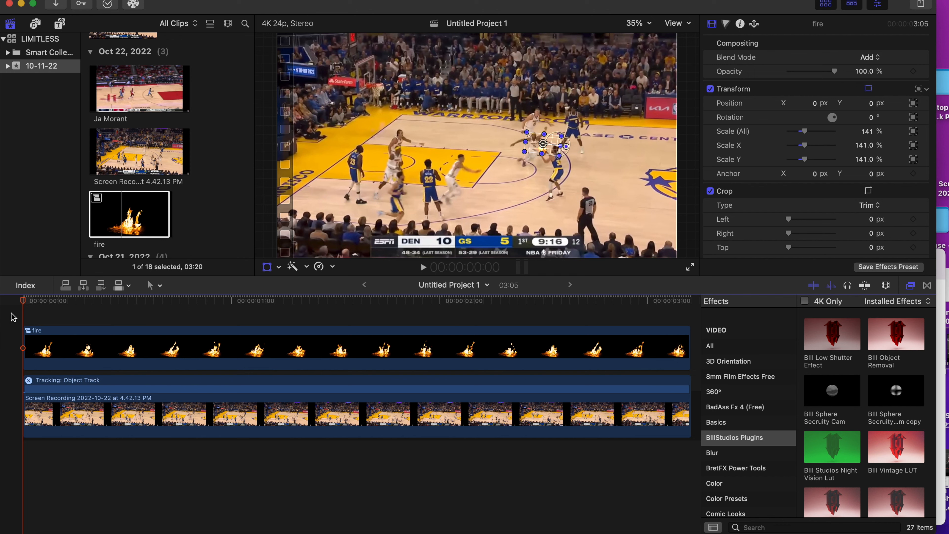
{"action": "key", "text": "space"}
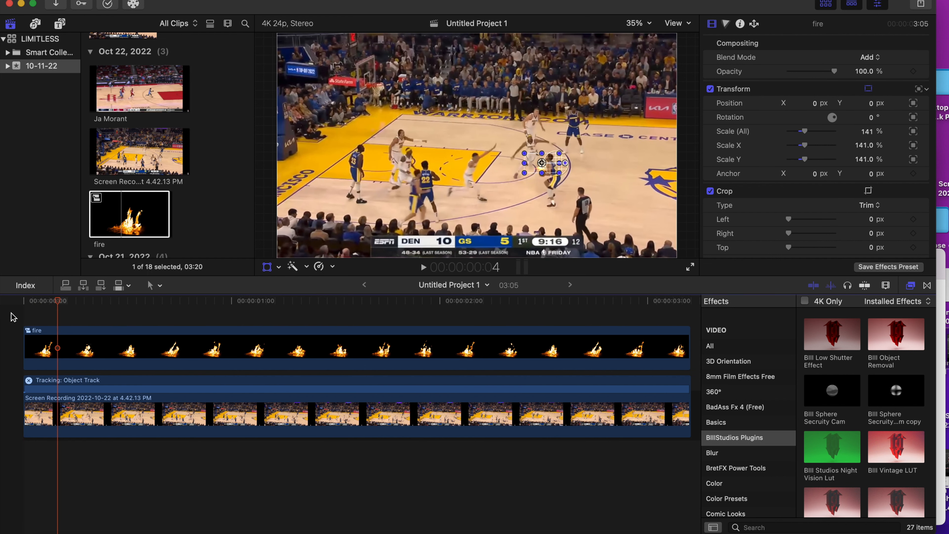
Advance through frames 3 to 9 and reposition the fire onto the ball wherever it drifts
{"action": "key", "text": "Left"}
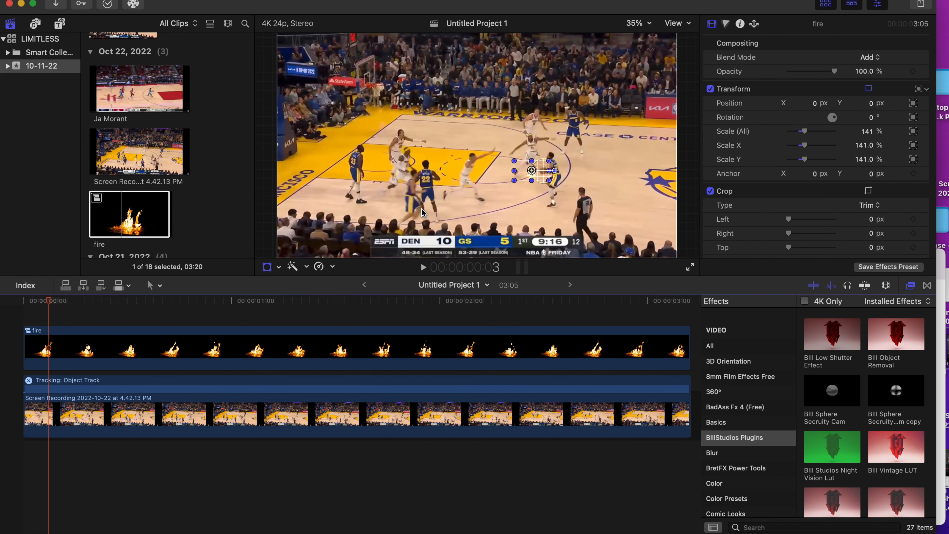
{"action": "left_click", "coordinate": [539, 174]}
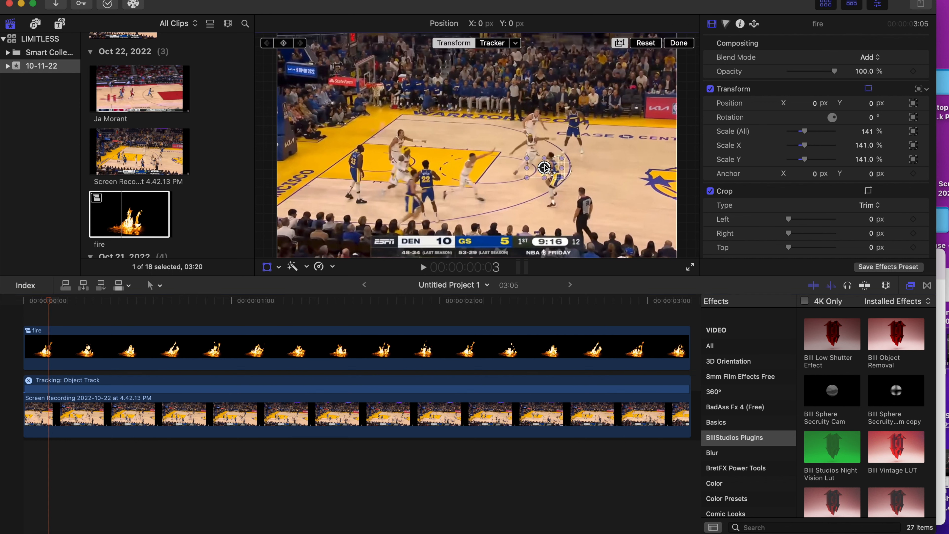
{"action": "key", "text": "Right"}
{"action": "key", "text": "Right"}
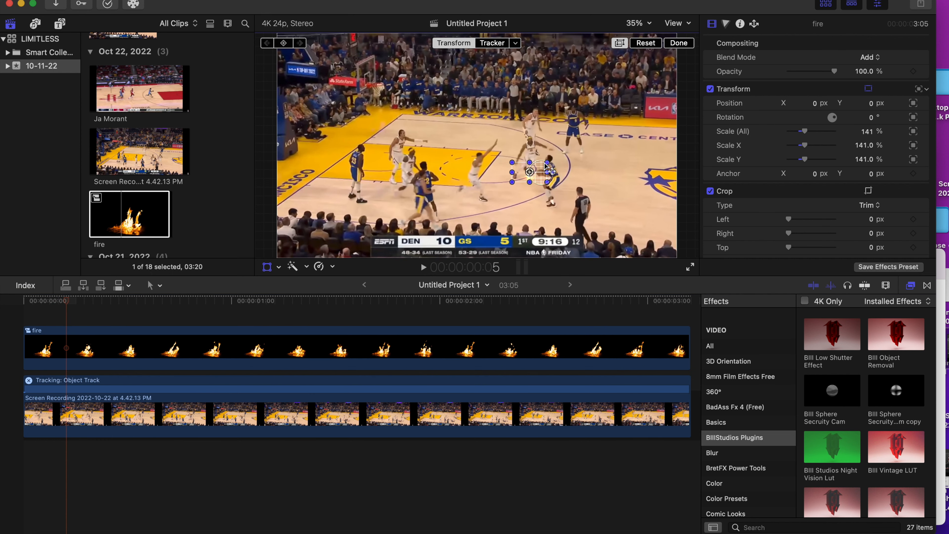
{"action": "left_click", "coordinate": [529, 172]}
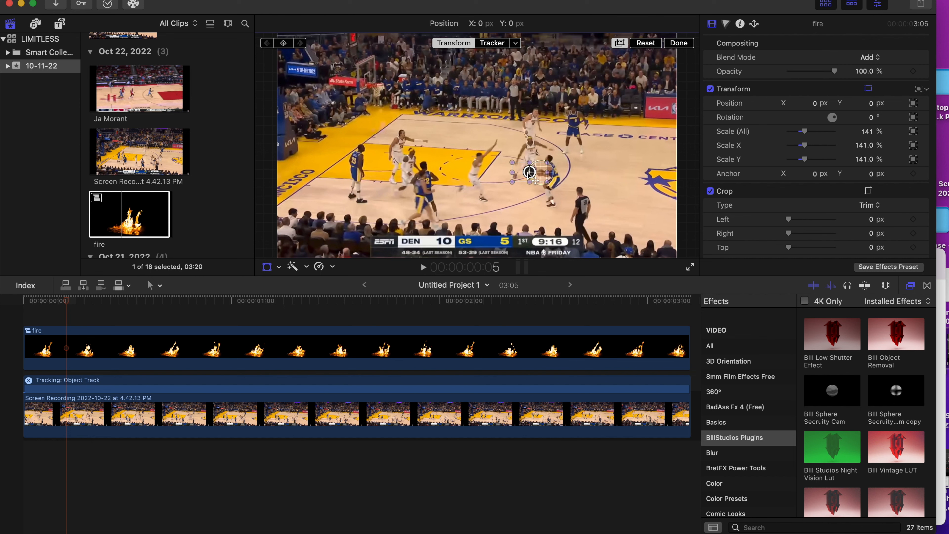
{"action": "key", "text": "Right"}
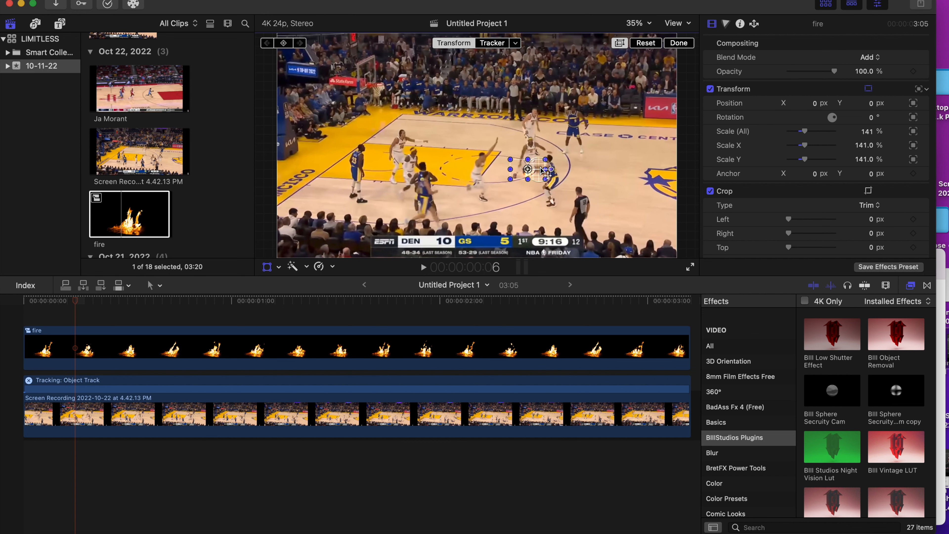
{"action": "left_click", "coordinate": [527, 169]}
{"action": "key", "text": "Right"}
{"action": "key", "text": "Right"}
{"action": "key", "text": "Right"}
{"action": "left_click", "coordinate": [527, 151]}
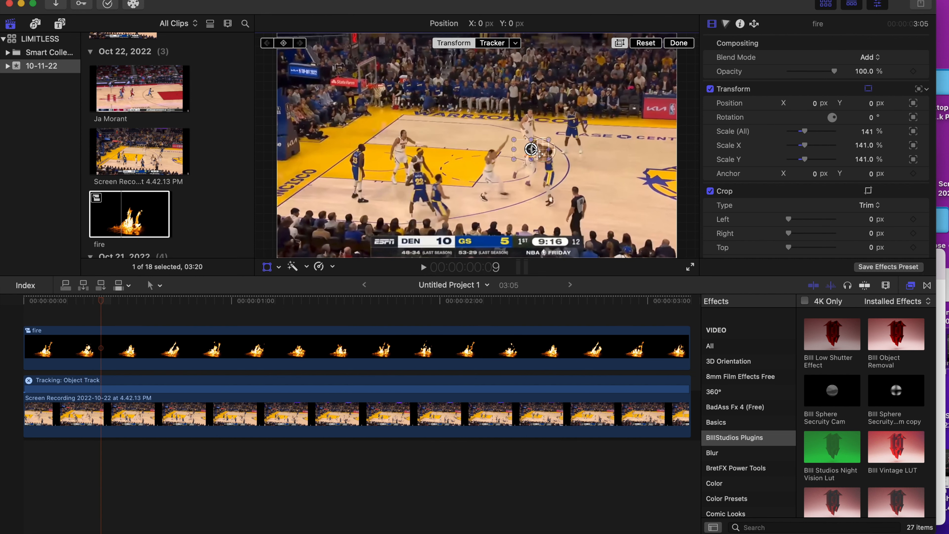
Realign the fire with the ball frame by frame along the arc of the shot past 1:06
{"action": "key", "text": "Right"}
{"action": "key", "text": "Right"}
{"action": "key", "text": "Right"}
{"action": "key", "text": "Right"}
{"action": "key", "text": "Right"}
{"action": "key", "text": "Right"}
{"action": "key", "text": "Right"}
{"action": "key", "text": "Right"}
{"action": "key", "text": "Right"}
{"action": "key", "text": "Right"}
{"action": "key", "text": "Right"}
{"action": "key", "text": "Right"}
{"action": "key", "text": "Right"}
{"action": "key", "text": "Right"}
{"action": "key", "text": "Right"}
{"action": "key", "text": "Right"}
{"action": "key", "text": "Right"}
{"action": "key", "text": "Right"}
{"action": "key", "text": "Right"}
{"action": "key", "text": "Right"}
{"action": "key", "text": "Right"}
{"action": "left_click", "coordinate": [456, 54]}
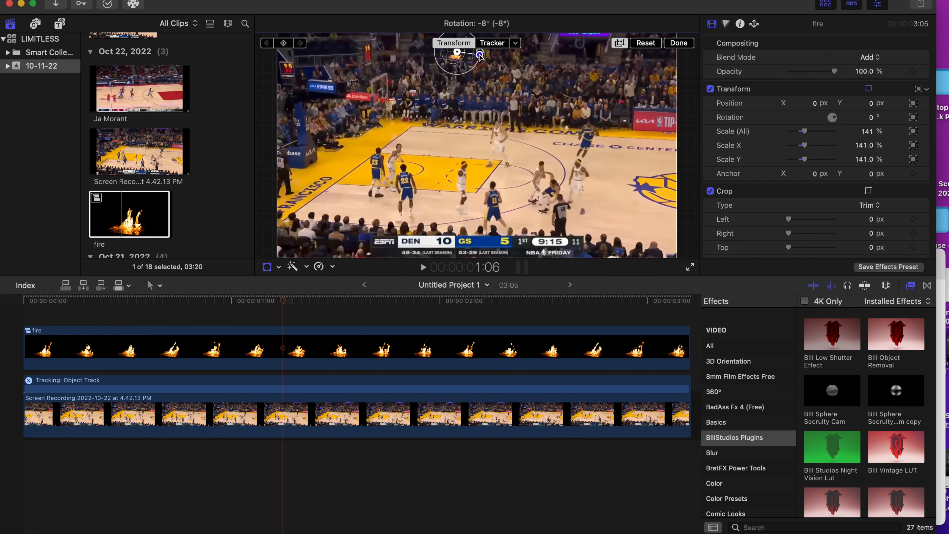
{"action": "key", "text": "Right"}
{"action": "key", "text": "Right"}
{"action": "key", "text": "Right"}
{"action": "key", "text": "Right"}
{"action": "left_click", "coordinate": [442, 55]}
Keep the fire on the ball as it drops at the hoop, correcting its position frame by frame through 3:04
{"action": "key", "text": "Right"}
{"action": "key", "text": "Right"}
{"action": "key", "text": "Right"}
{"action": "key", "text": "Right"}
{"action": "left_click_drag", "start_coordinate": [432, 55], "coordinate": [414, 76]}
{"action": "key", "text": "Right"}
{"action": "key", "text": "Right"}
{"action": "key", "text": "Right"}
{"action": "key", "text": "Right"}
{"action": "key", "text": "Right"}
{"action": "key", "text": "Right"}
{"action": "key", "text": "Right"}
{"action": "key", "text": "Right"}
{"action": "key", "text": "Right"}
{"action": "key", "text": "Right"}
{"action": "key", "text": "Right"}
{"action": "key", "text": "Right"}
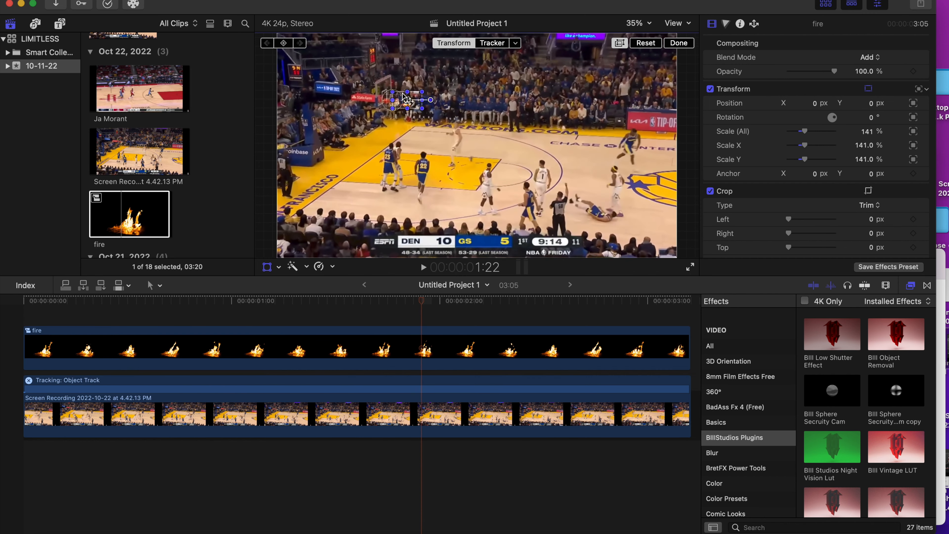
{"action": "key", "text": "Right"}
{"action": "key", "text": "Right"}
{"action": "key", "text": "Right"}
{"action": "key", "text": "Right"}
{"action": "key", "text": "Right"}
{"action": "key", "text": "Right"}
{"action": "mouse_move", "coordinate": [401, 117]}
{"action": "left_mouse_down"}
{"action": "mouse_move", "coordinate": [375, 146]}
{"action": "mouse_move", "coordinate": [391, 125]}
{"action": "left_mouse_up"}
{"action": "key", "text": "Right"}
{"action": "key", "text": "Right"}
{"action": "key", "text": "Right"}
{"action": "key", "text": "Right"}
{"action": "key", "text": "Right"}
{"action": "key", "text": "Right"}
{"action": "key", "text": "Right"}
{"action": "key", "text": "Right"}
{"action": "key", "text": "Right"}
{"action": "key", "text": "Right"}
{"action": "key", "text": "Right"}
{"action": "key", "text": "Right"}
{"action": "key", "text": "Right"}
{"action": "key", "text": "Right"}
{"action": "key", "text": "Right"}
{"action": "key", "text": "Right"}
{"action": "key", "text": "Right"}
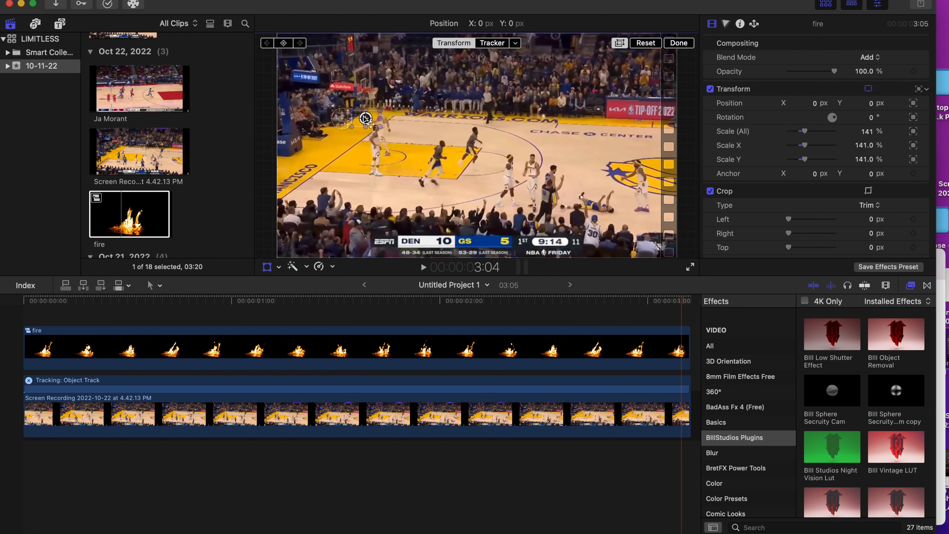
{"action": "key", "text": "Right"}
Return to the start and play the whole timeline to examine how the fire follows the ball
{"action": "left_click_drag", "start_coordinate": [36, 299], "coordinate": [14, 300]}
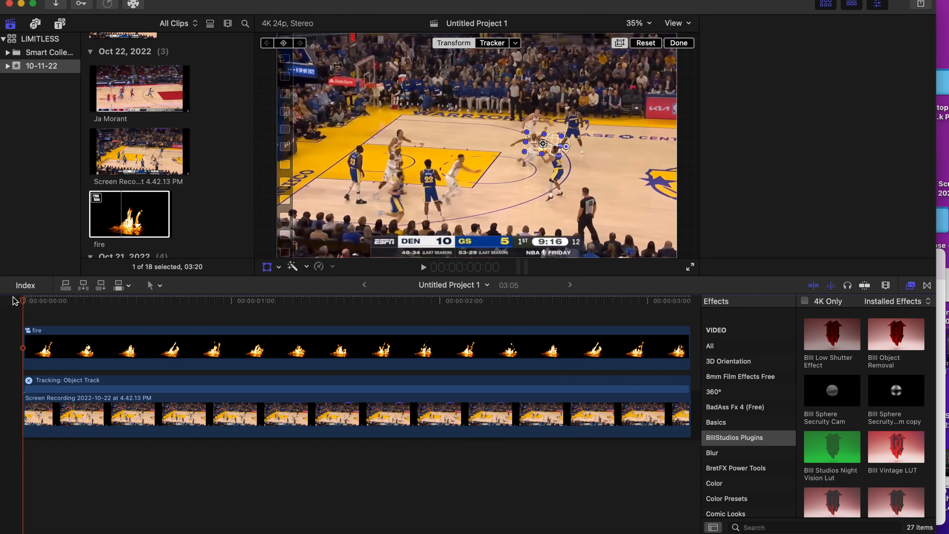
{"action": "key", "text": "space"}
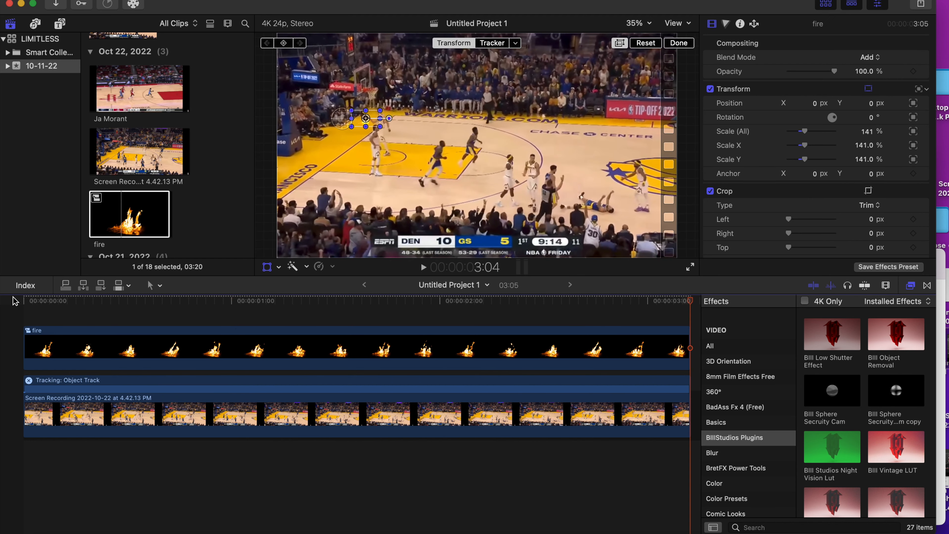
{"action": "left_click", "coordinate": [14, 301]}
{"action": "key", "text": "space"}
Add the BIII Dramatic Crash Zoom title from My Titles above the fire clip near its start and shorten it to 23 frames
{"action": "left_click", "coordinate": [59, 24]}
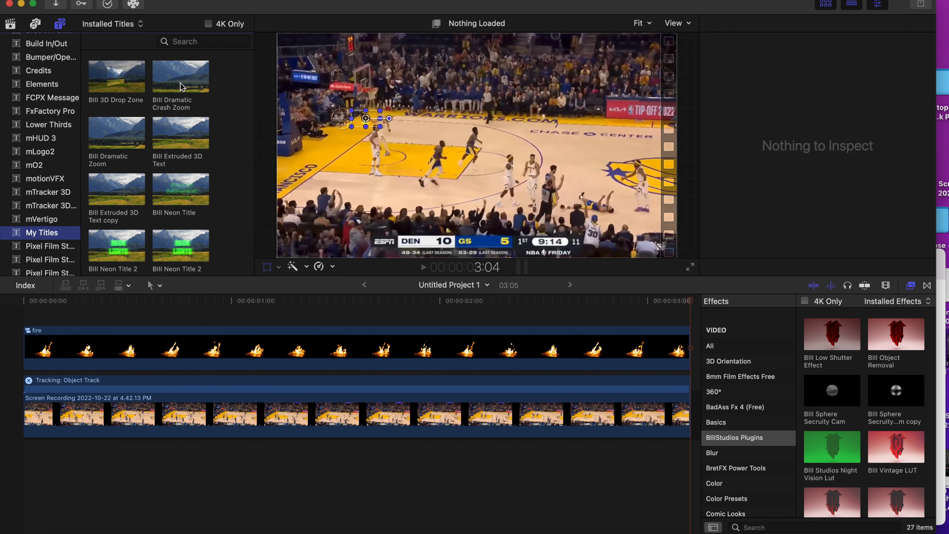
{"action": "left_click_drag", "start_coordinate": [181, 87], "coordinate": [176, 331]}
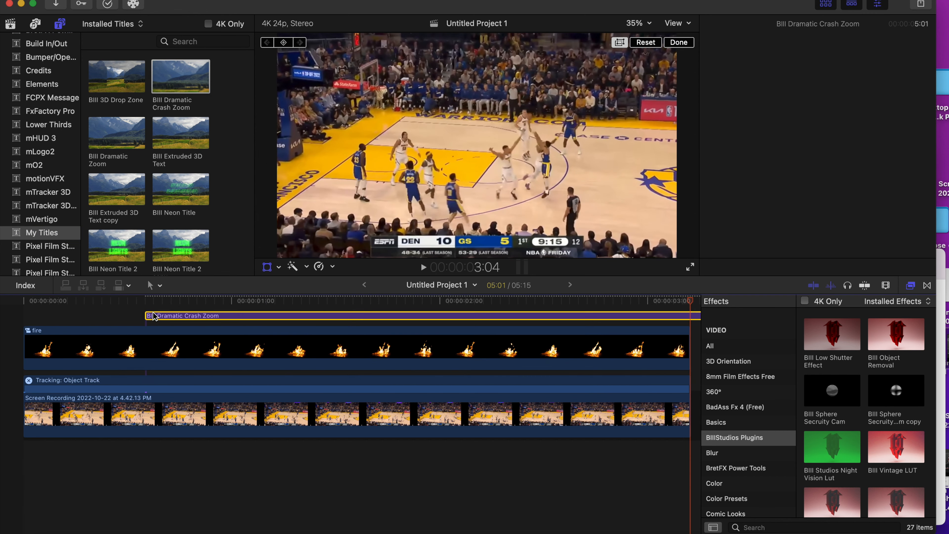
{"action": "key", "text": "super+minus"}
{"action": "key", "text": "super+minus"}
{"action": "key", "text": "super+minus"}
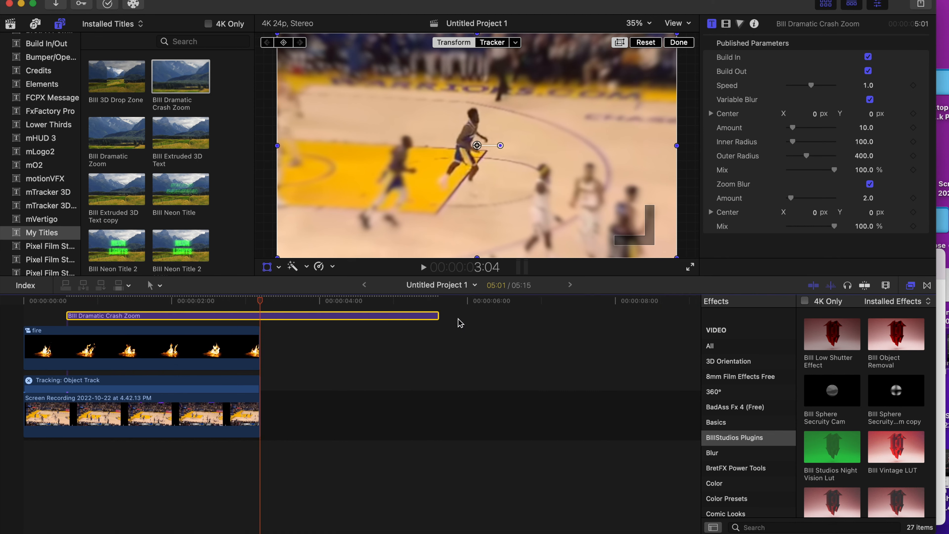
{"action": "left_click_drag", "start_coordinate": [437, 315], "coordinate": [158, 318]}
Shift the crash zoom's framing box at frame 5 to centre it nearer the shooter with the ball
{"action": "left_click_drag", "start_coordinate": [38, 302], "coordinate": [40, 302]}
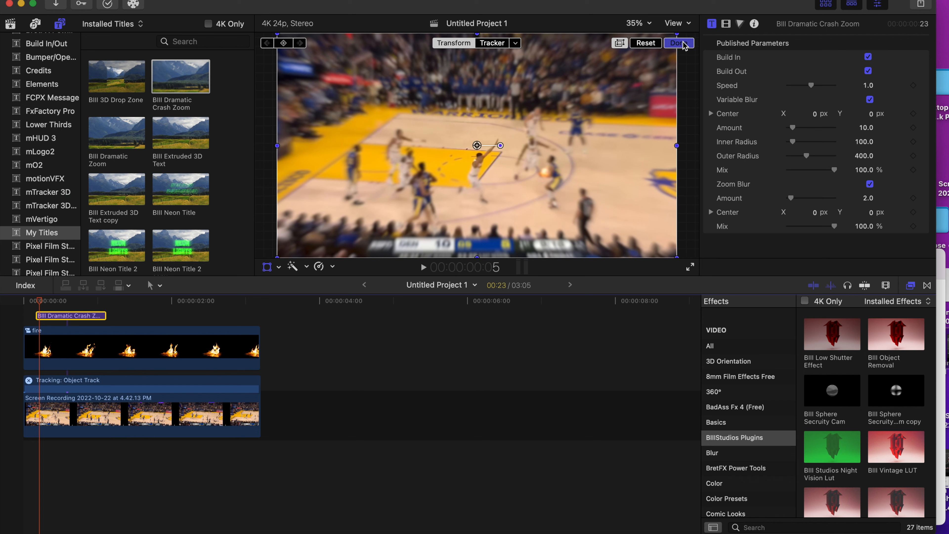
{"action": "left_click", "coordinate": [682, 43]}
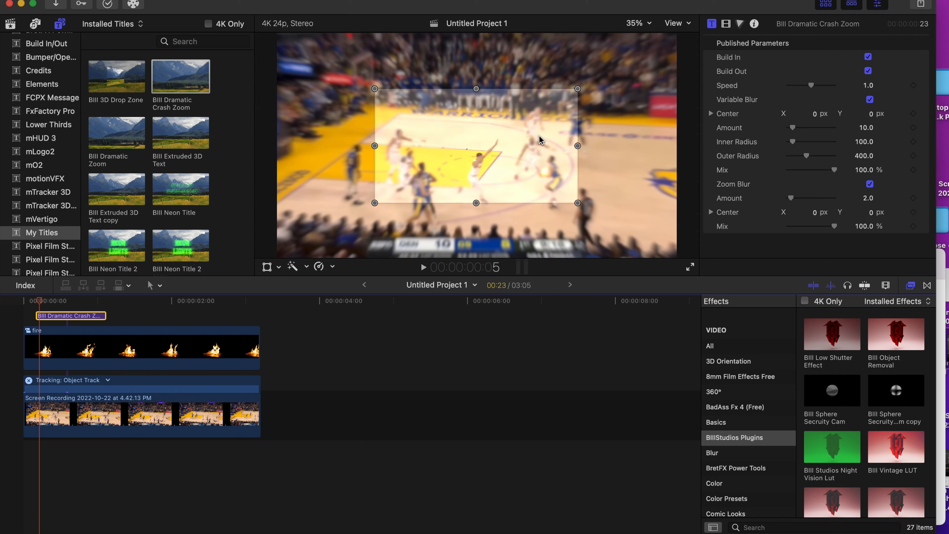
{"action": "left_click_drag", "start_coordinate": [490, 160], "coordinate": [536, 178]}
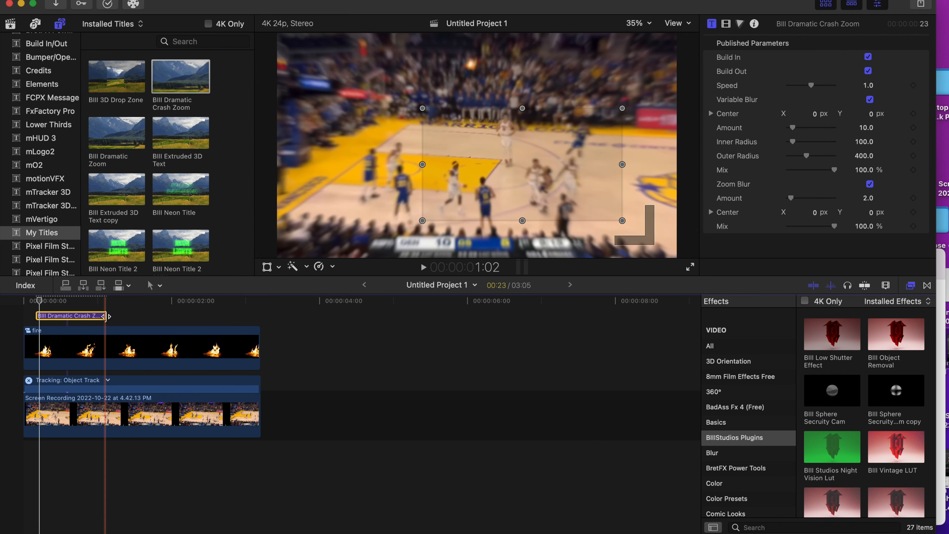
Trim the end of the crash zoom title to a duration of 17 frames and play back from the start
{"action": "left_click_drag", "start_coordinate": [104, 316], "coordinate": [87, 315]}
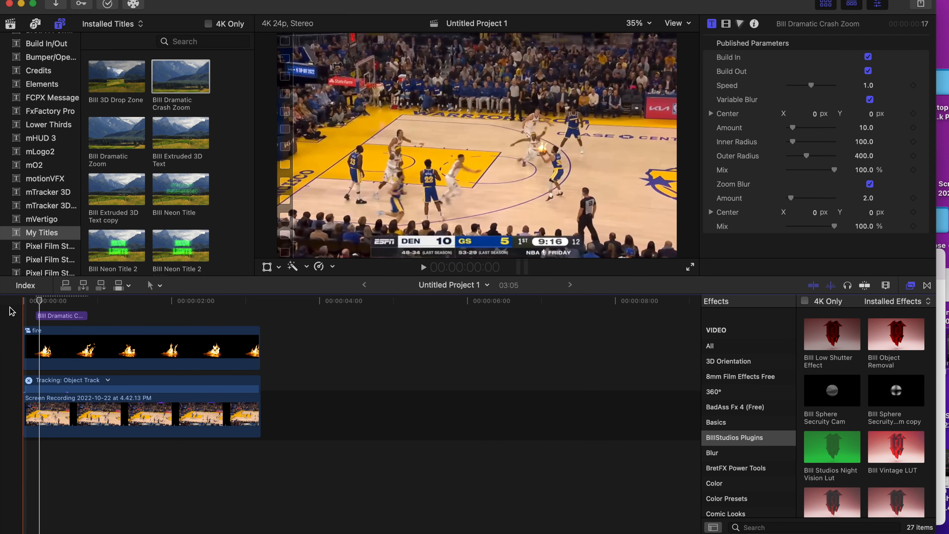
{"action": "left_click", "coordinate": [11, 311]}
{"action": "key", "text": "cmd+4"}
{"action": "key", "text": "space"}
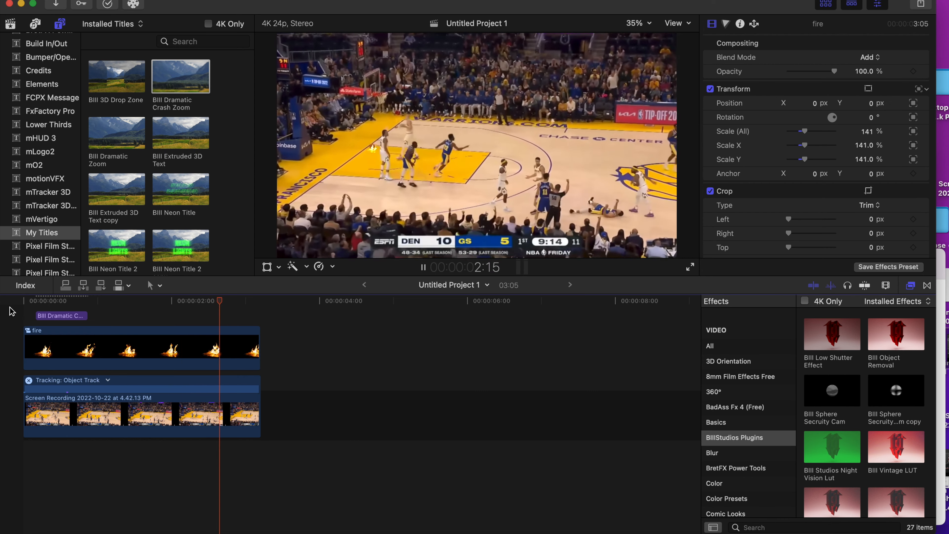
{"action": "key", "text": "space"}
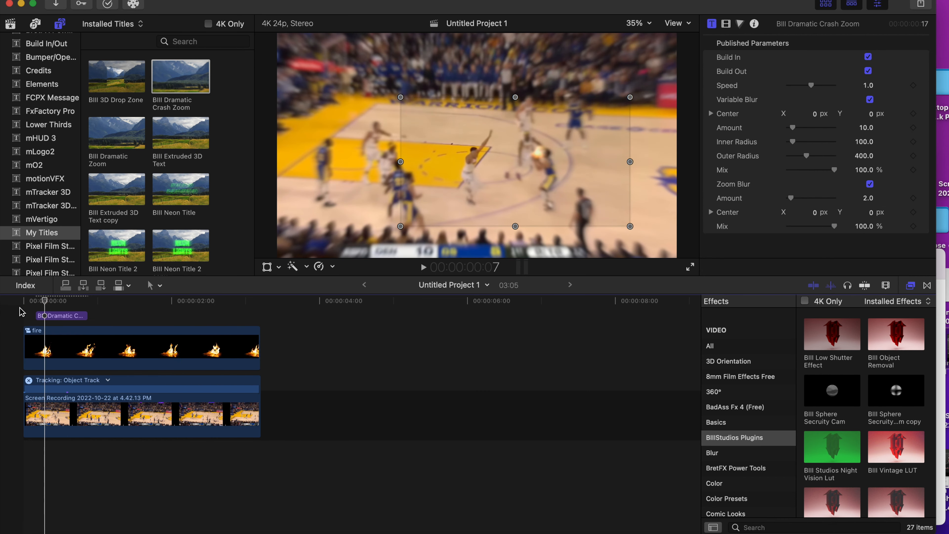
Extend the end of the crash zoom title to just past the one-second mark and play the timeline from the start
{"action": "left_click", "coordinate": [20, 307]}
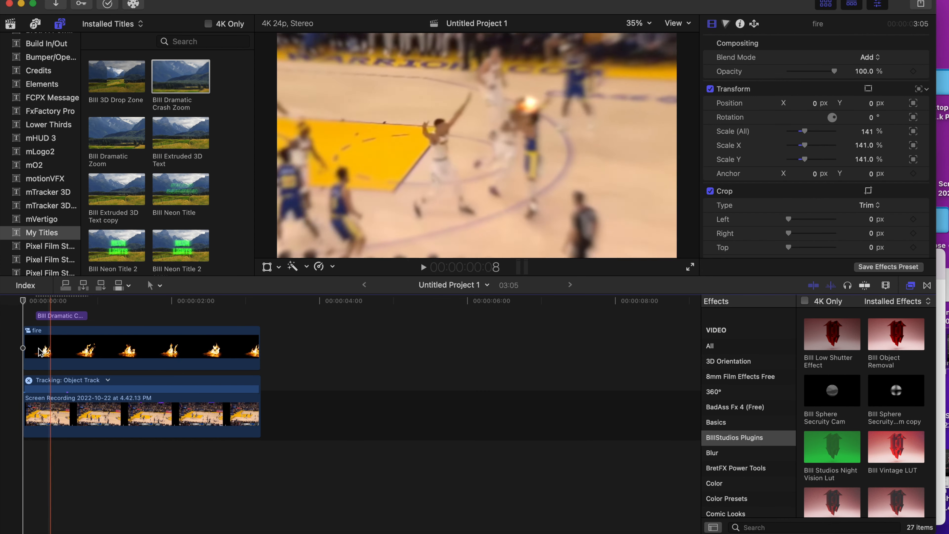
{"action": "left_click", "coordinate": [60, 315]}
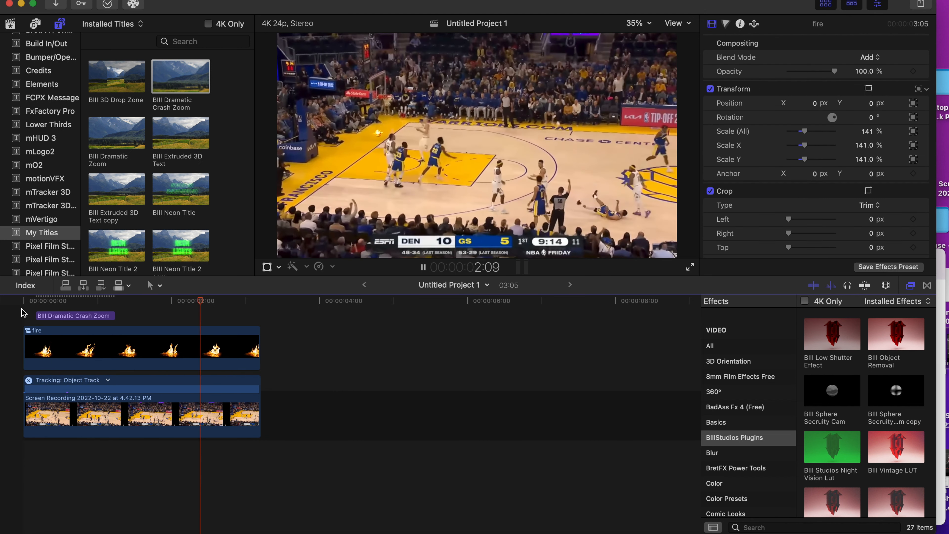
{"action": "left_click", "coordinate": [23, 314]}
{"action": "key", "text": "space"}
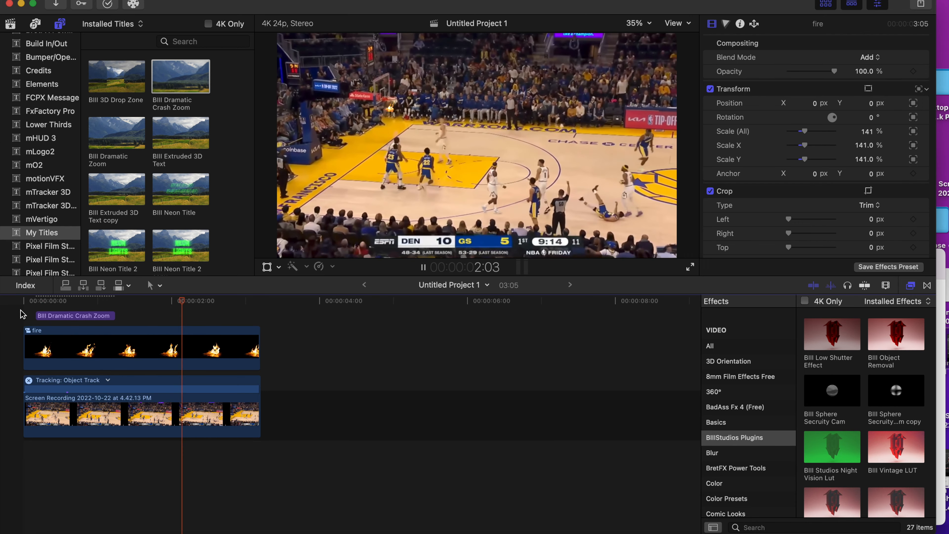
{"action": "left_click", "coordinate": [22, 314]}
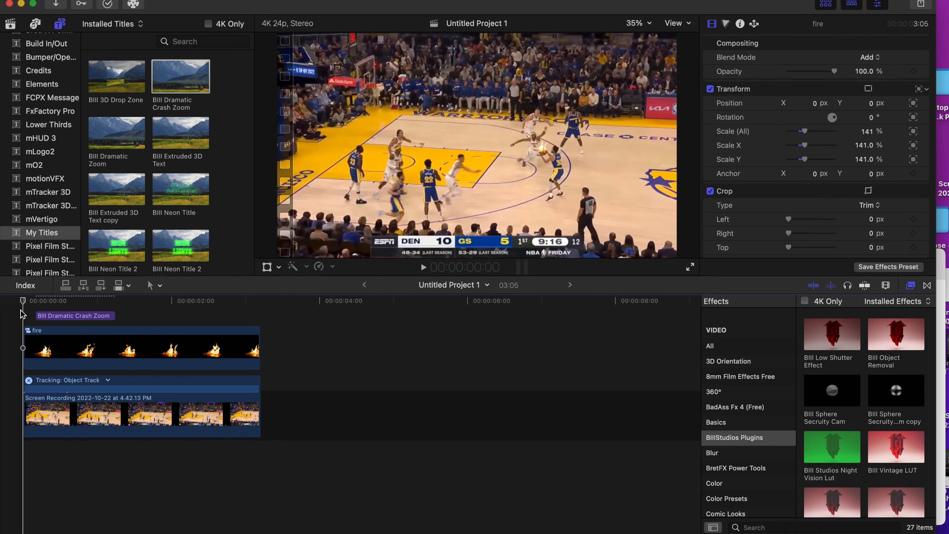
{"action": "key", "text": "space"}
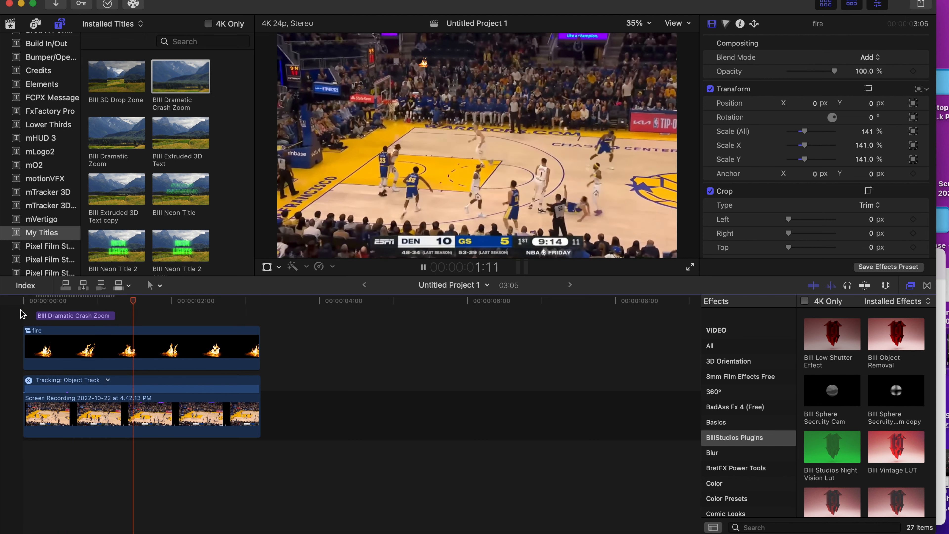